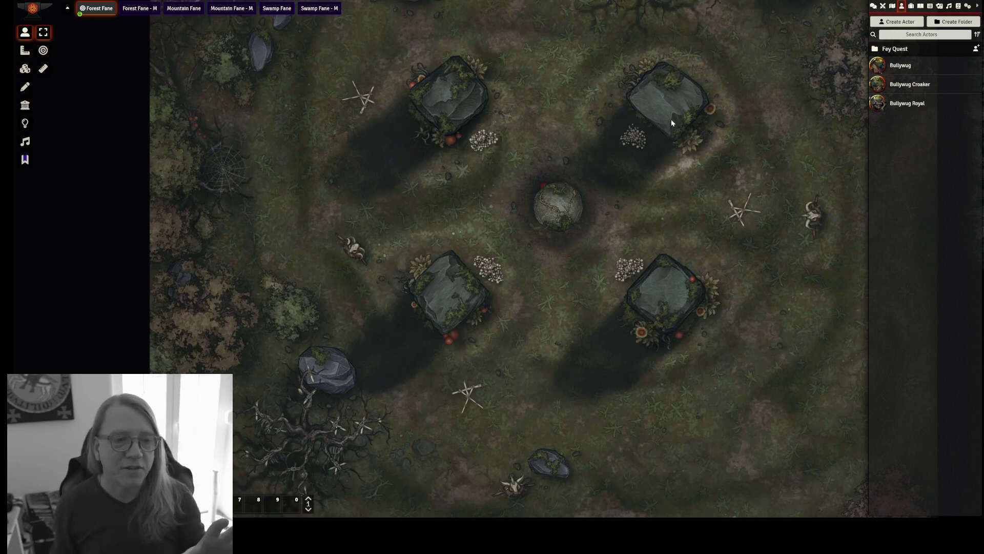
# Step: Run the Move Boulder trigger on the Forest Fane map to uncover the hole at the circle's center
pyautogui.scroll(-5, 620, 152)
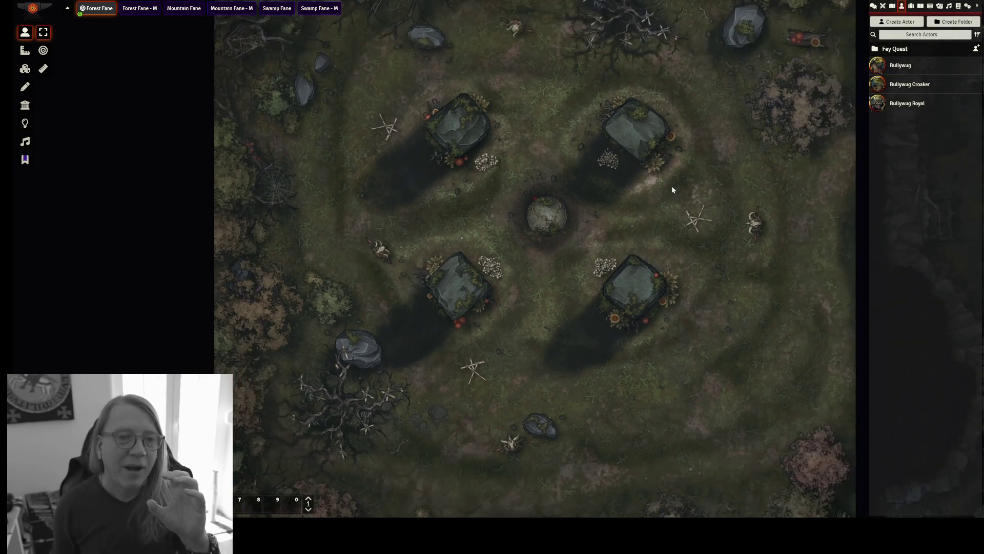
pyautogui.scroll(-8, 608, 198)
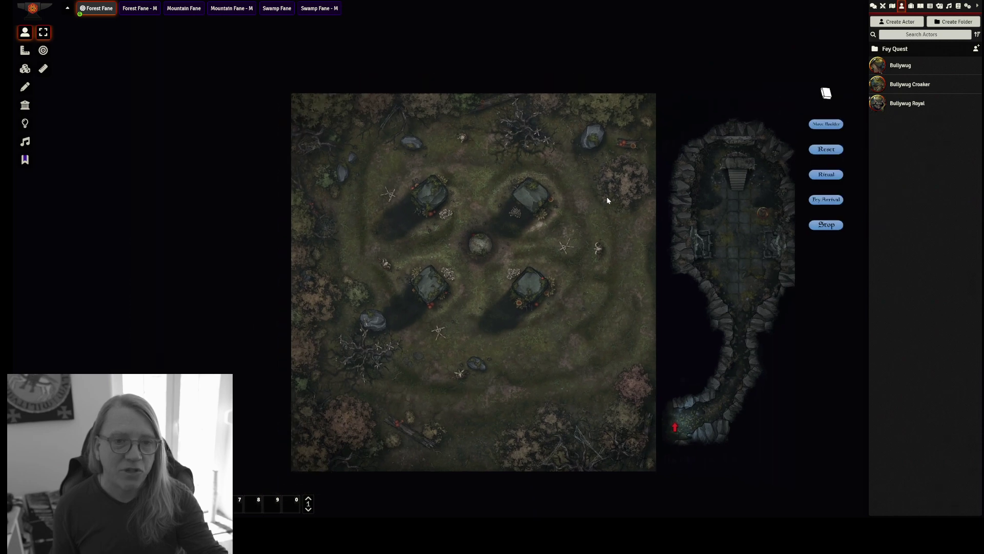
pyautogui.moveTo(661, 196); pyautogui.dragTo(628, 201)
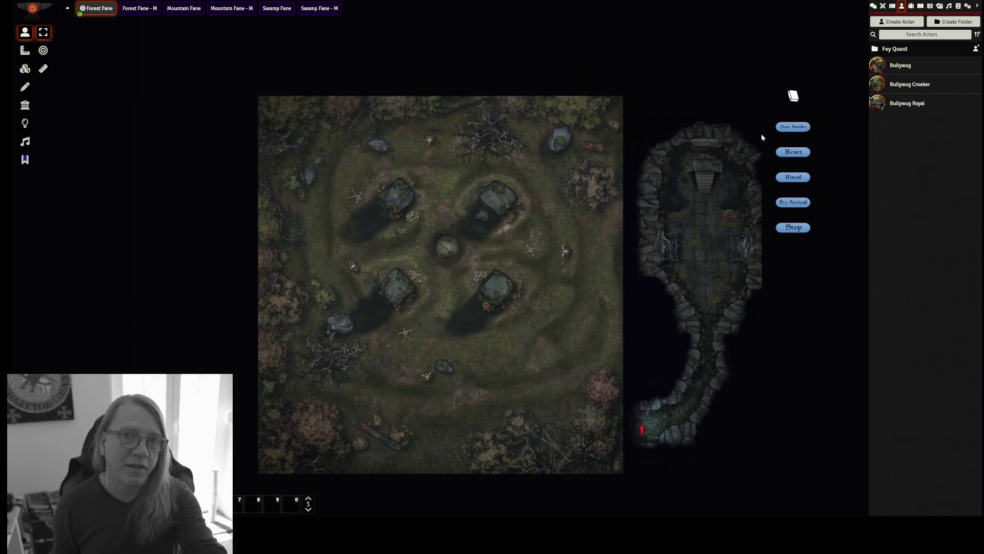
pyautogui.scroll(3, 613, 265)
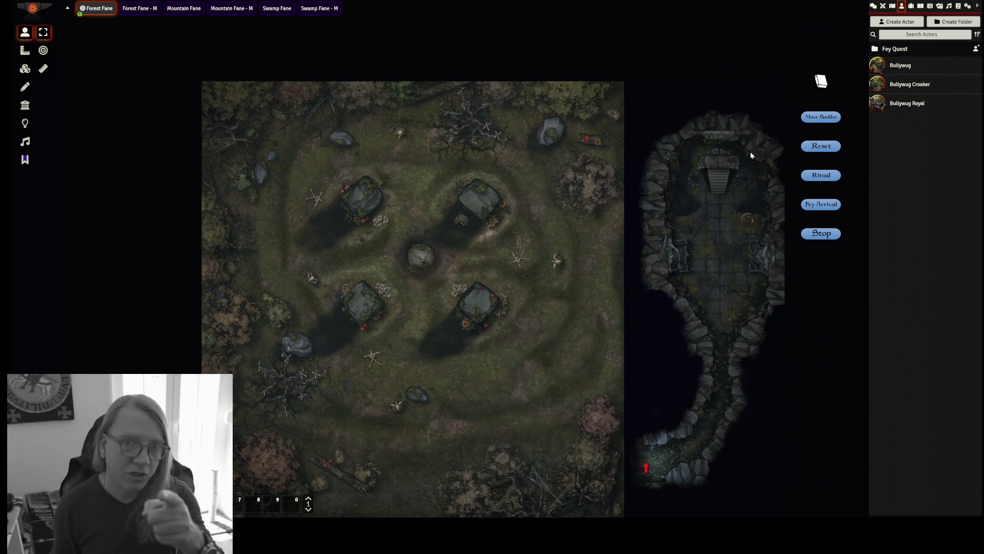
pyautogui.click(819, 117)
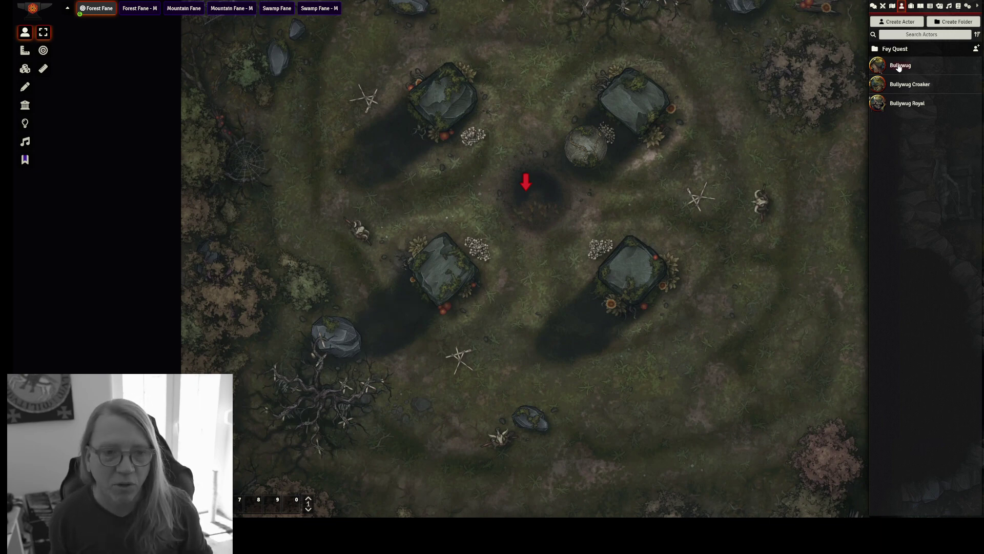
# Step: Place a Bullywug token beside the uncovered hole and move it onto the red arrow to send it into the cave
pyautogui.moveTo(897, 67); pyautogui.dragTo(477, 178)
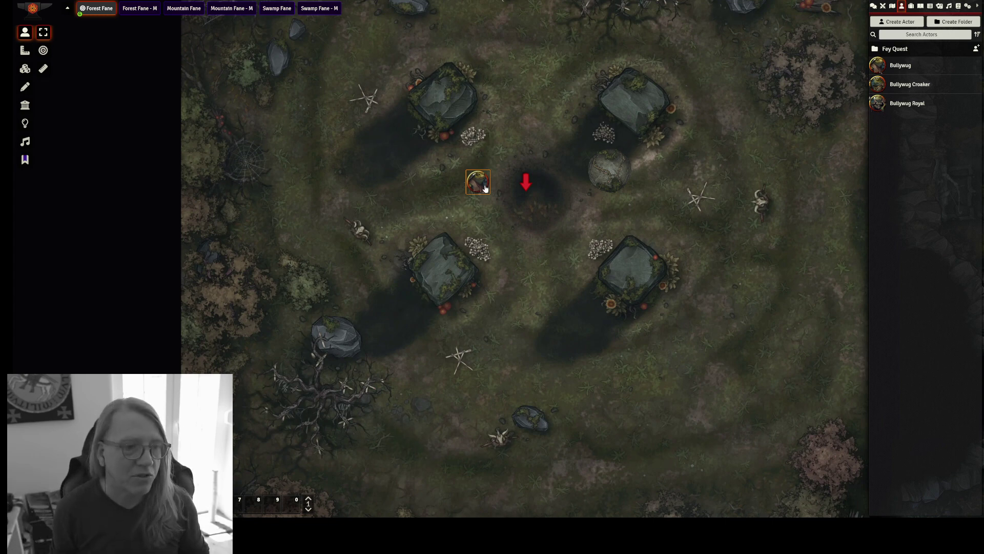
pyautogui.press('Right')
pyautogui.press('Right')
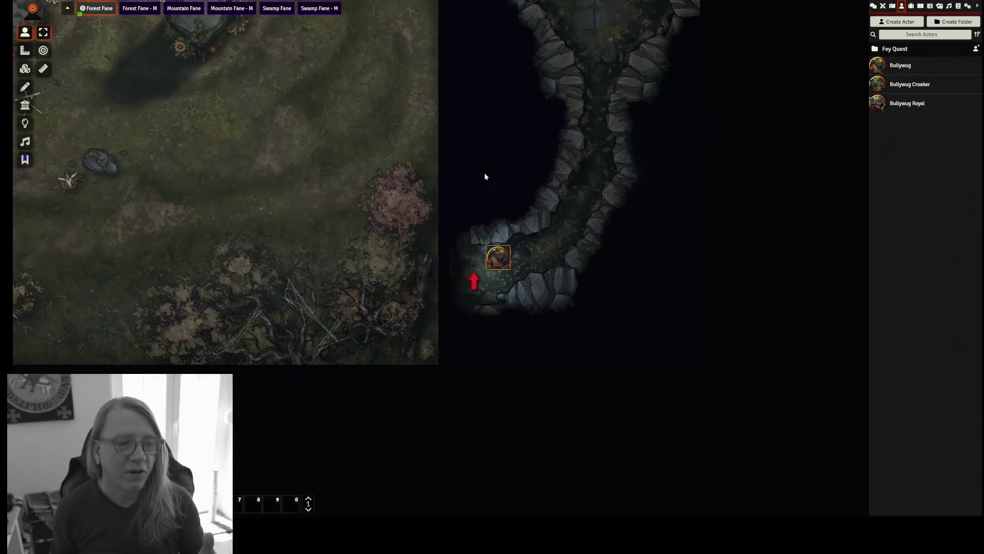
# Step: Move the Bullywug token from the cave entrance up the tunnel to the chamber floor below the altar stairs
pyautogui.scroll(3, 491, 198)
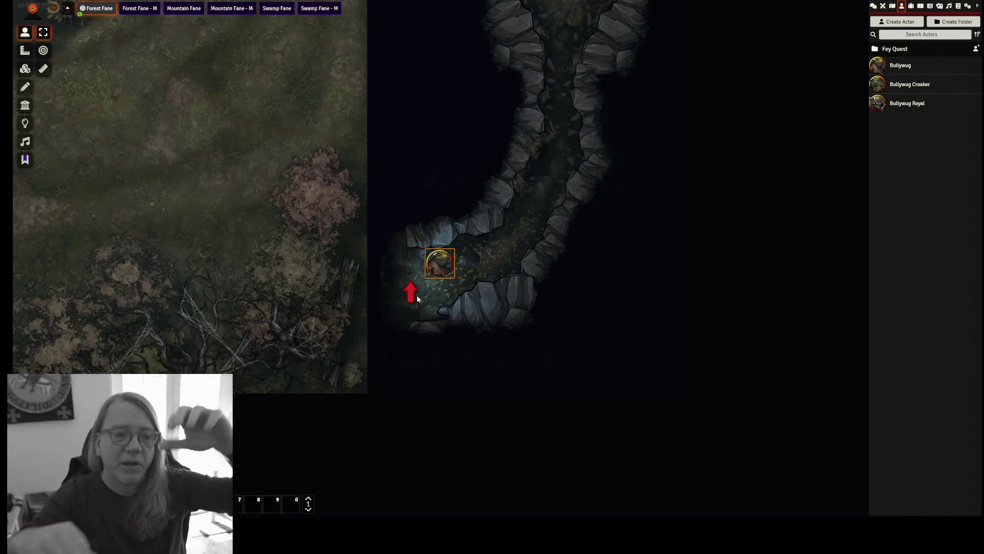
pyautogui.moveTo(440, 262); pyautogui.dragTo(523, 222)
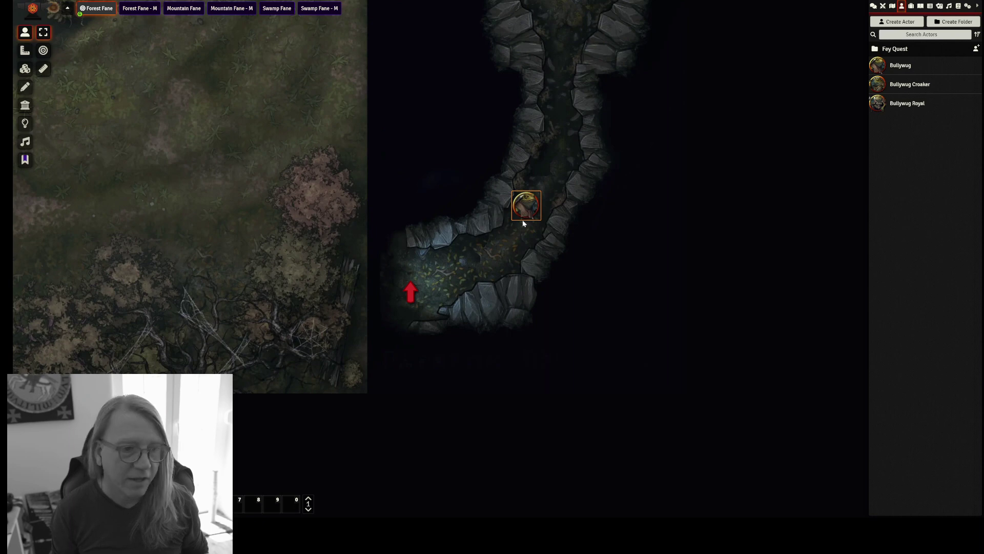
pyautogui.press('Up')
pyautogui.press('Up')
pyautogui.press('Up')
pyautogui.press('Right')
pyautogui.press('Up')
pyautogui.press('Up')
pyautogui.press('Up')
pyautogui.press('Up')
pyautogui.press('Up')
pyautogui.press('Up')
pyautogui.press('Up')
pyautogui.press('Up')
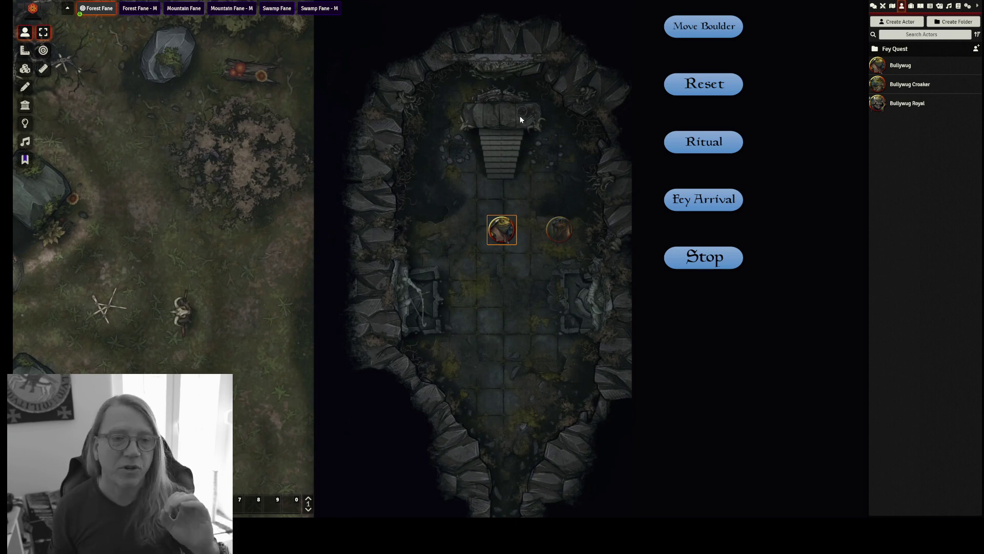
# Step: Trigger the Ritual effect and make the hidden Fey Hound token beside the Bullywug visible
pyautogui.click(703, 145)
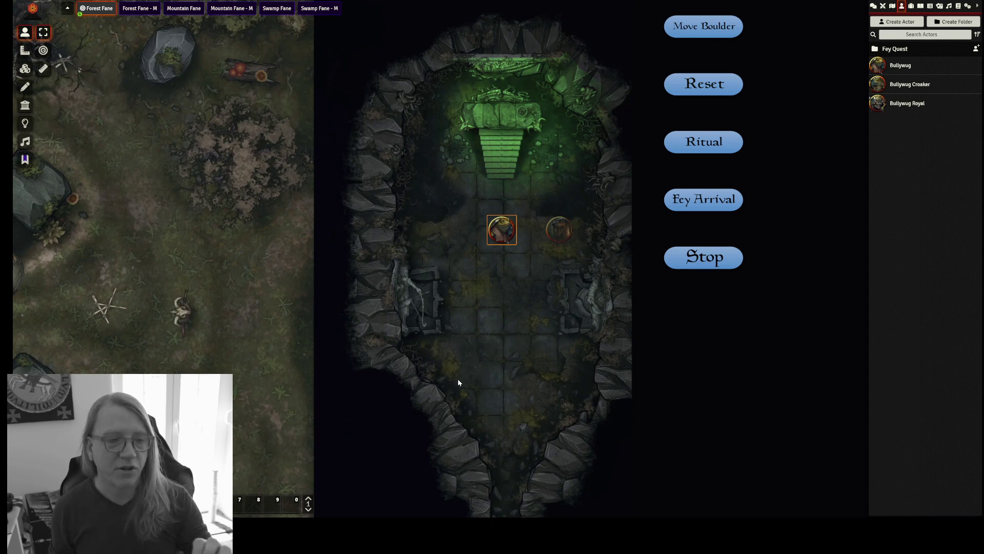
pyautogui.scroll(3, 511, 358)
pyautogui.rightClick(588, 222)
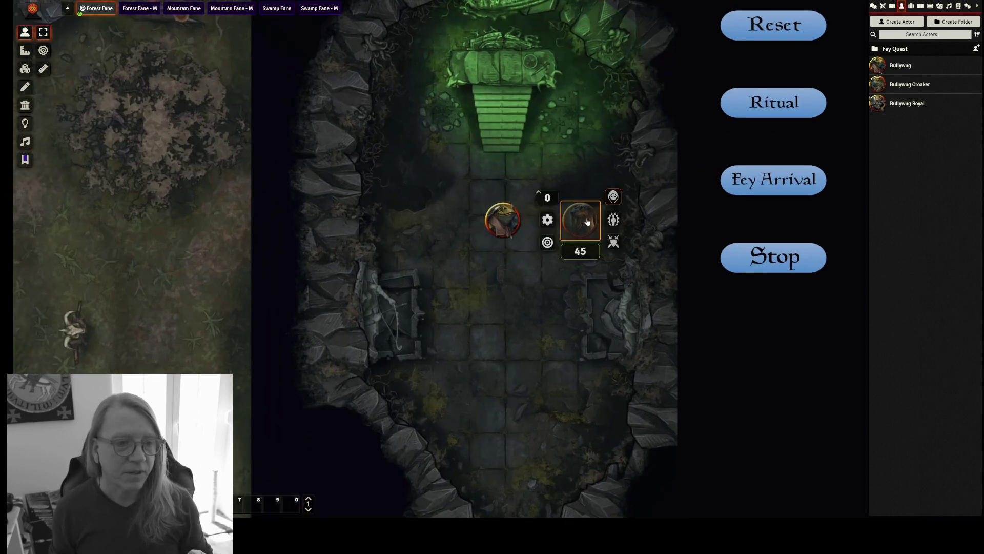
pyautogui.click(613, 197)
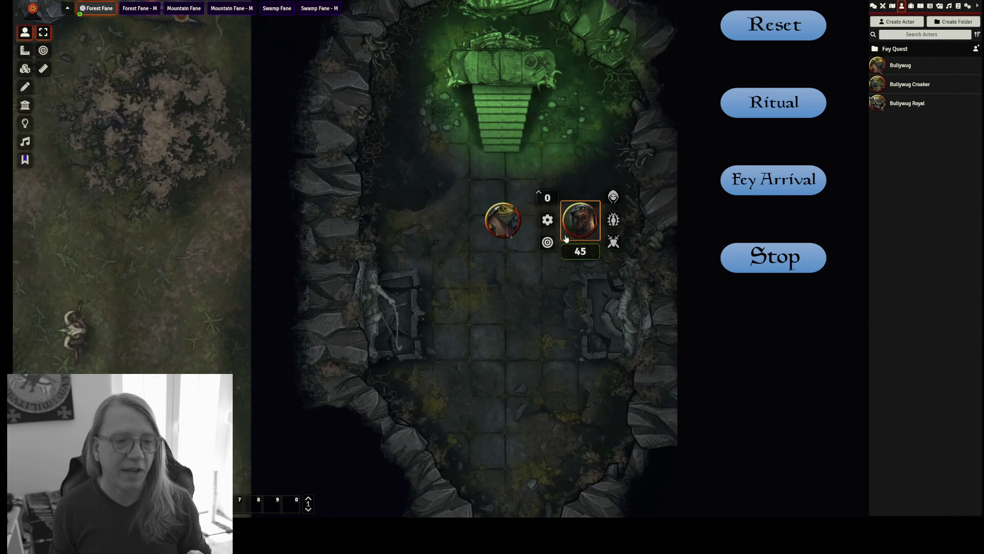
# Step: Review the features on the Fey Hound's character sheet, and close the sheet
pyautogui.doubleClick(583, 227)
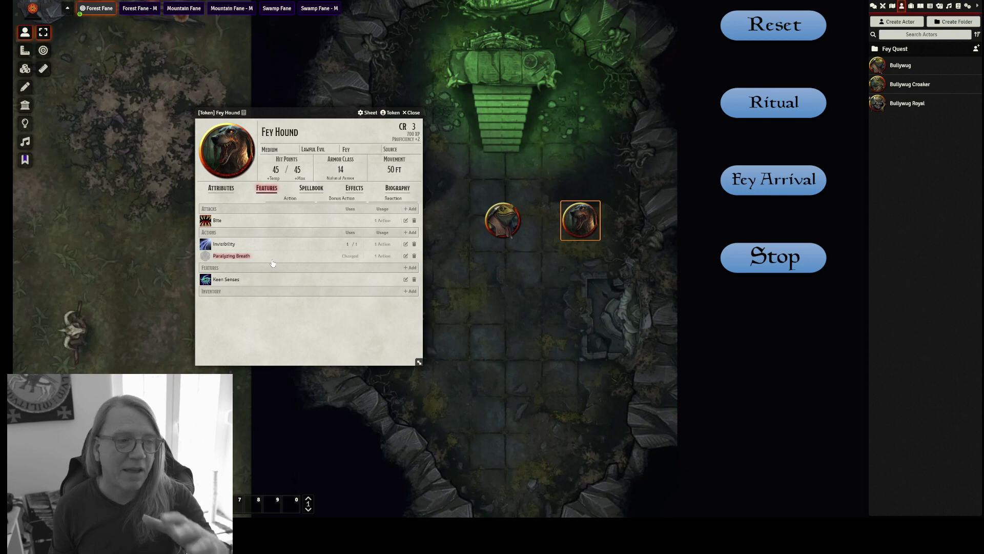
pyautogui.click(414, 113)
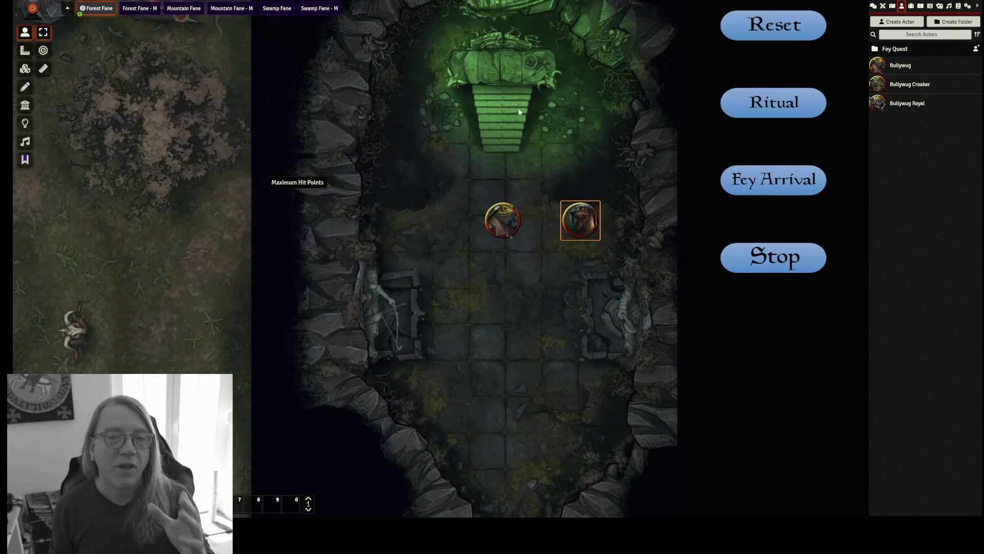
# Step: Trigger the Fey Arrival effect and delete the Fey Hound token
pyautogui.click(786, 183)
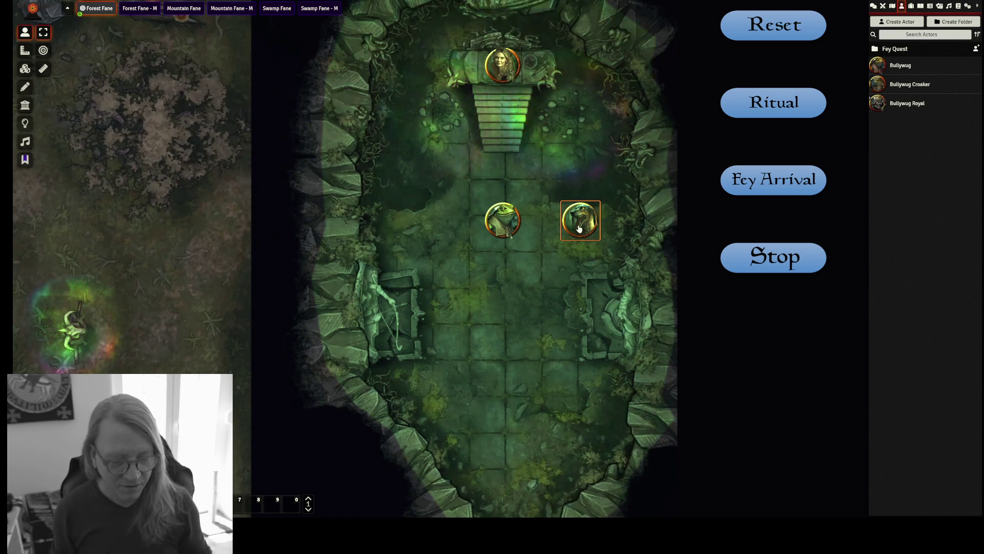
pyautogui.press('Delete')
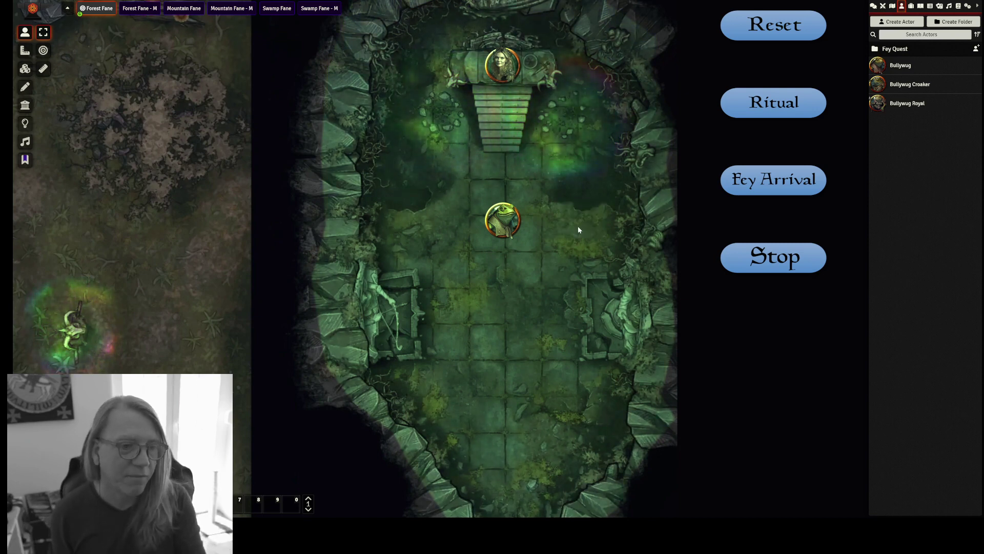
# Step: Open the Forest Fane journal, read the Forest Fey Appears page down to the Final Message, and close it
pyautogui.moveTo(411, 164); pyautogui.dragTo(435, 325)
pyautogui.scroll(3, 434, 325)
pyautogui.scroll(3, 462, 313)
pyautogui.scroll(-5, 709, 110)
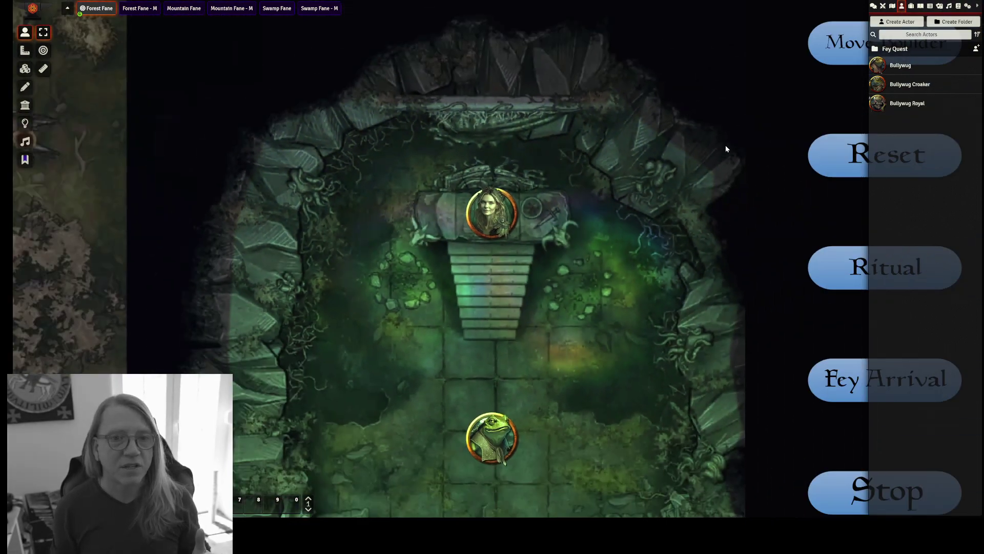
pyautogui.doubleClick(716, 72)
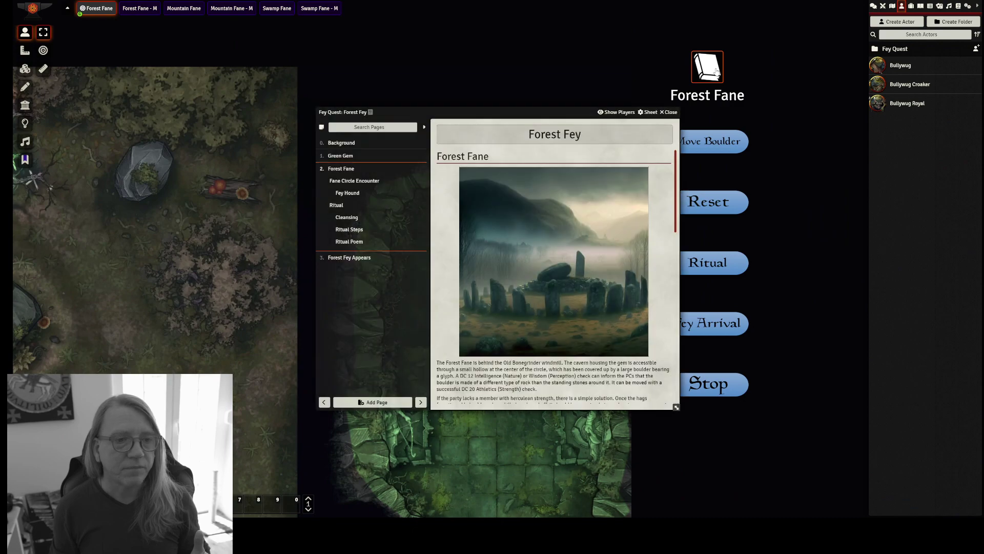
pyautogui.moveTo(520, 117); pyautogui.dragTo(821, 47)
pyautogui.click(658, 187)
pyautogui.scroll(-5, 755, 181)
pyautogui.scroll(2, 820, 205)
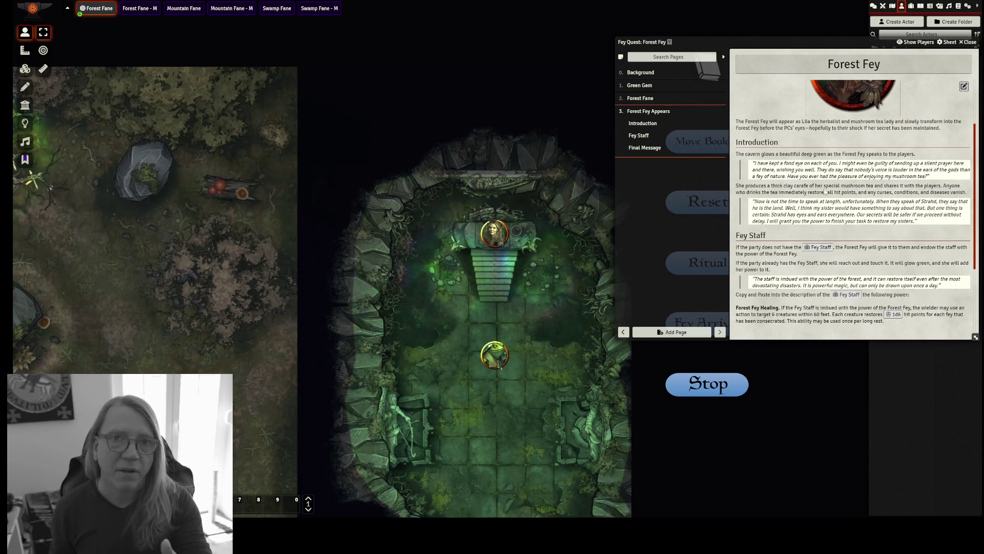
pyautogui.scroll(-3, 795, 186)
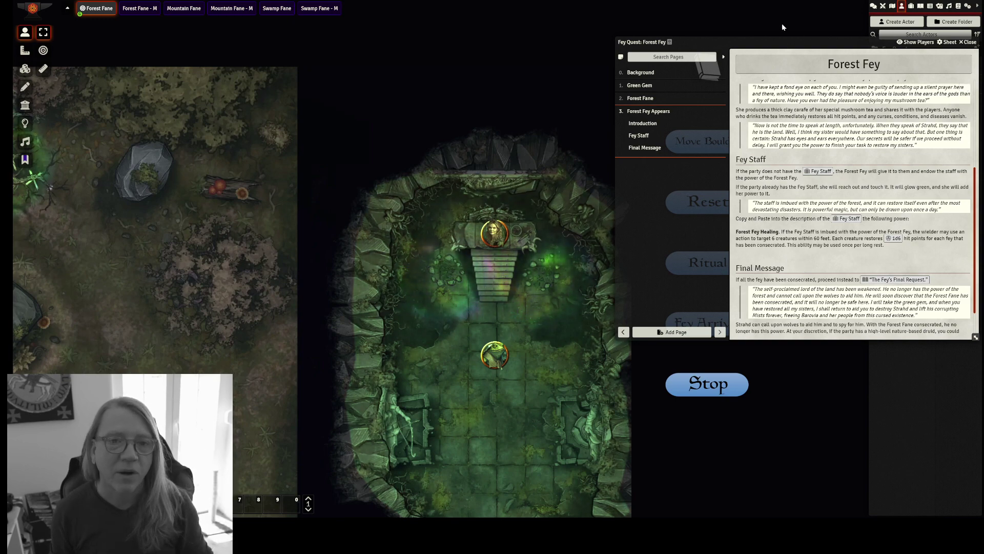
pyautogui.moveTo(924, 41); pyautogui.dragTo(880, 54)
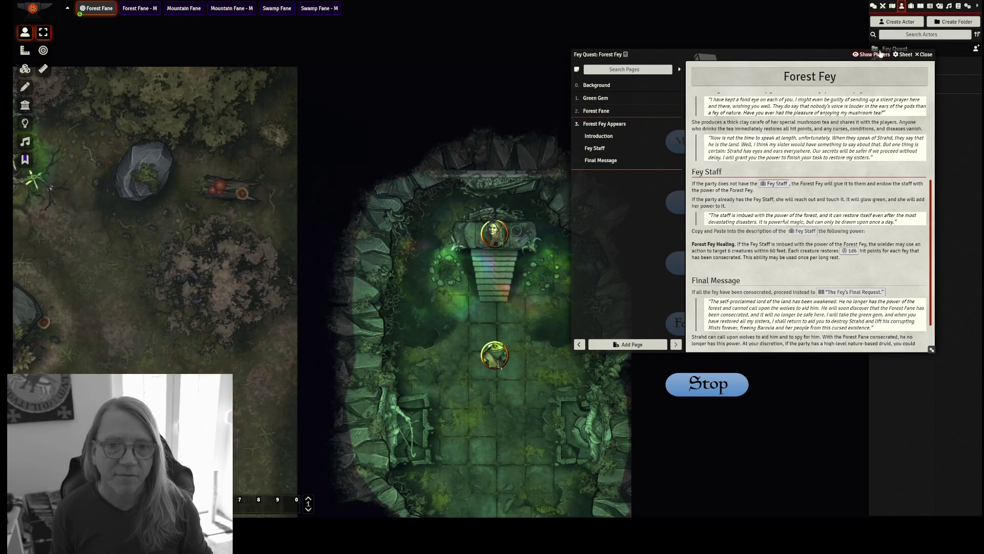
pyautogui.click(924, 55)
# Step: Turn off the Fey Arrival effects across the Forest Fane and reset the boulder to cover the hole
pyautogui.moveTo(606, 324); pyautogui.dragTo(651, 226)
pyautogui.scroll(-3, 641, 246)
pyautogui.moveTo(344, 341); pyautogui.dragTo(637, 249)
pyautogui.scroll(-2, 508, 287)
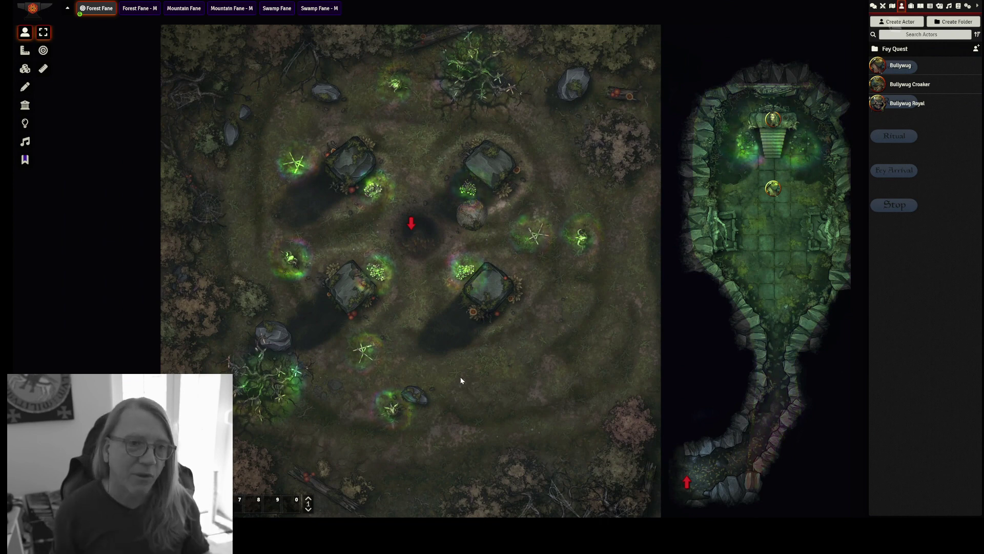
pyautogui.moveTo(448, 366); pyautogui.dragTo(512, 380)
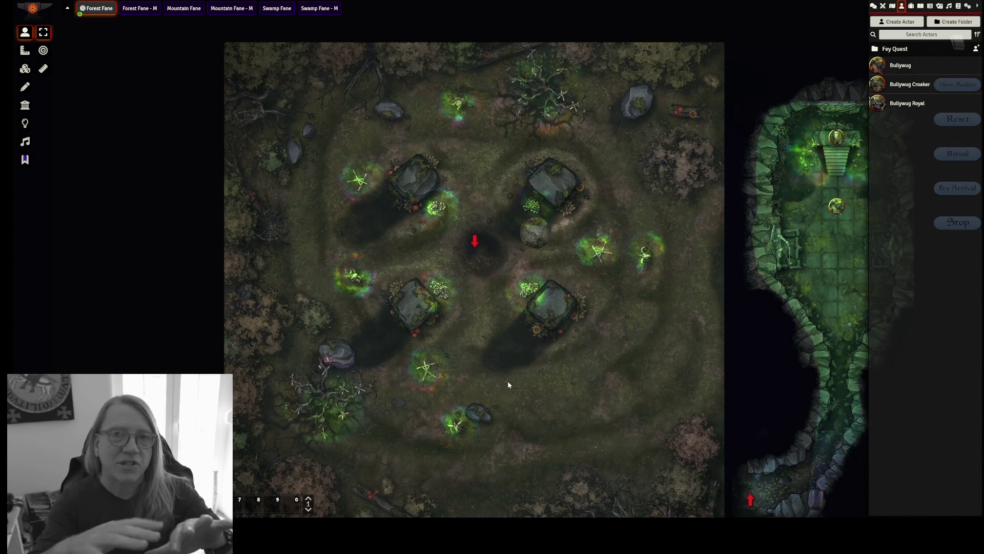
pyautogui.moveTo(515, 386); pyautogui.dragTo(416, 392)
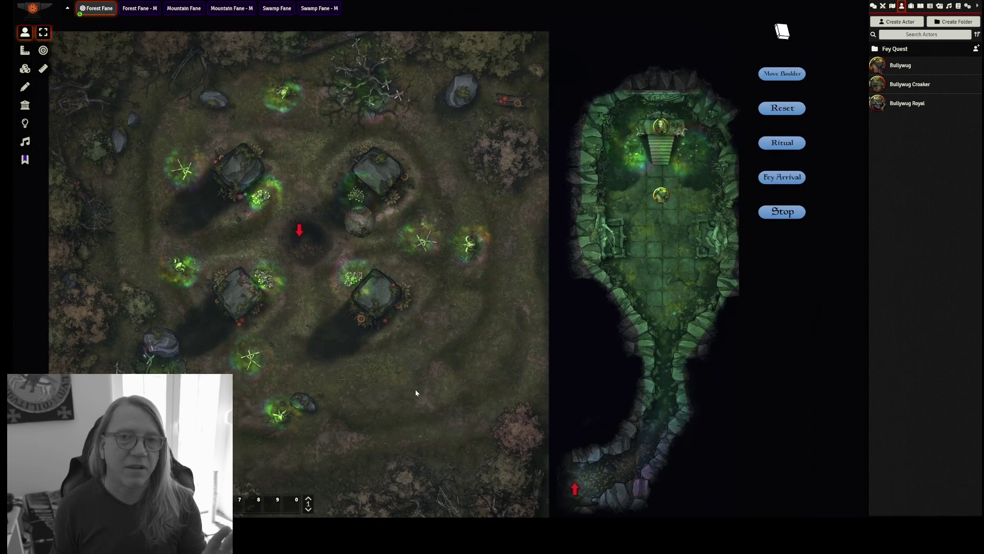
pyautogui.click(786, 179)
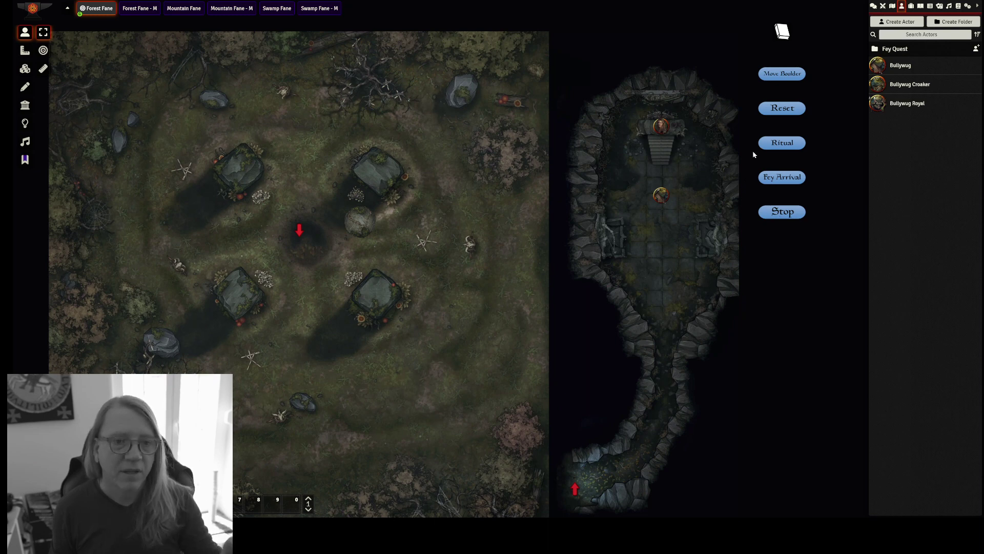
pyautogui.click(780, 109)
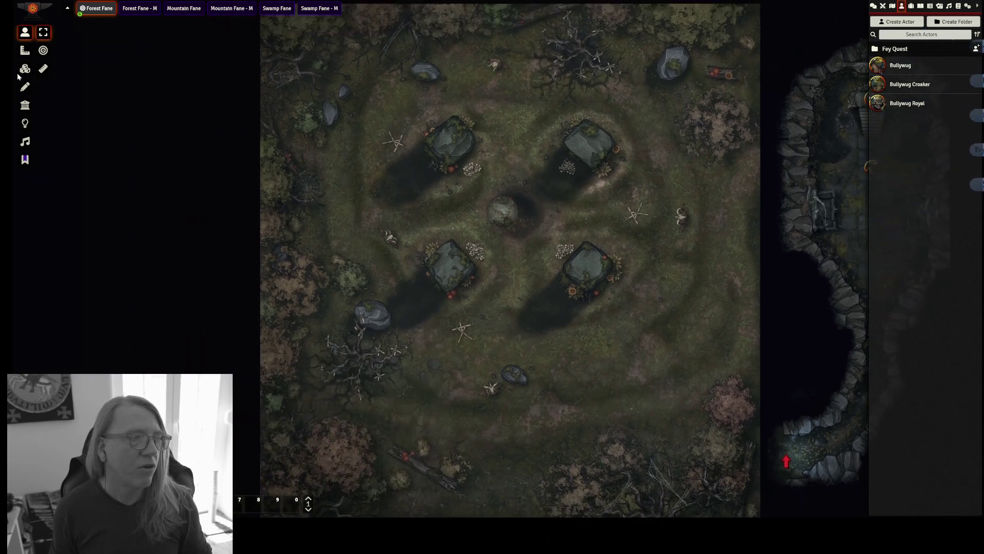
# Step: Delete the Bullywug and Forest Fey tokens from the altar chamber
pyautogui.click(25, 69)
pyautogui.scroll(-3, 386, 270)
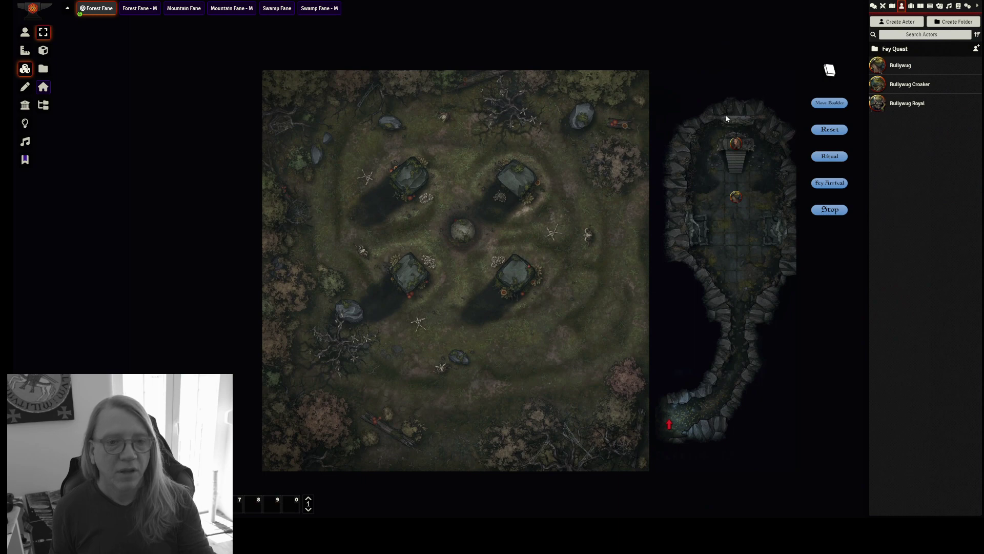
pyautogui.moveTo(720, 119); pyautogui.dragTo(732, 145)
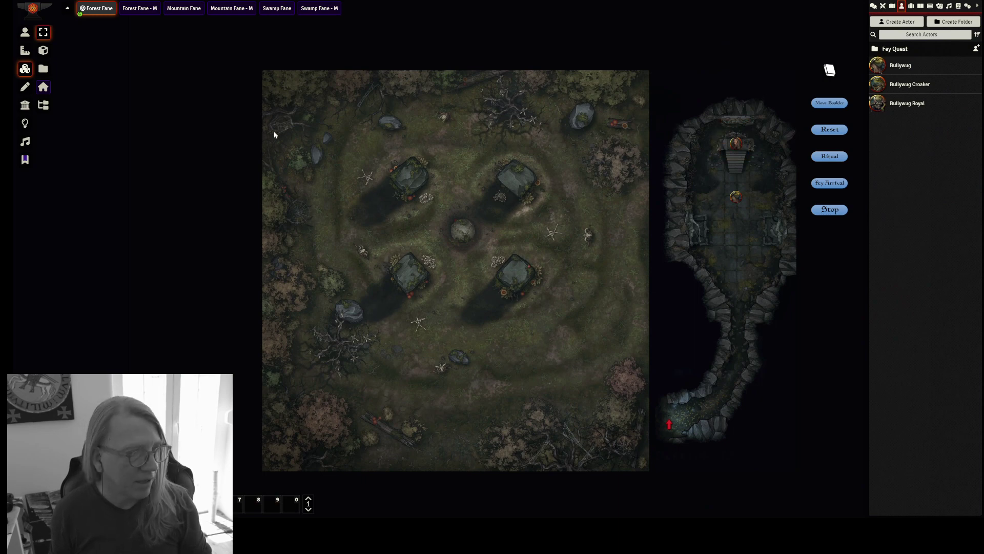
pyautogui.click(24, 32)
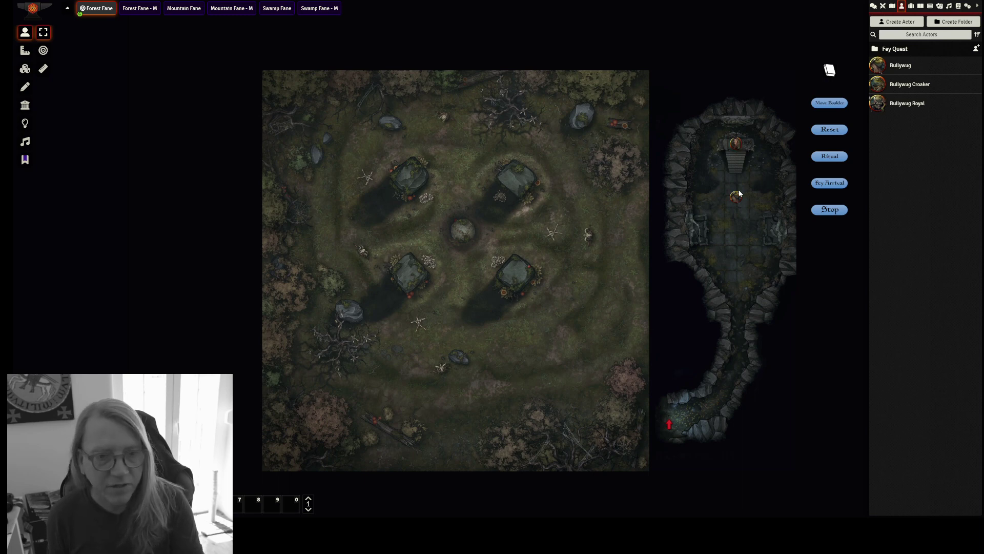
pyautogui.moveTo(736, 145); pyautogui.dragTo(735, 199)
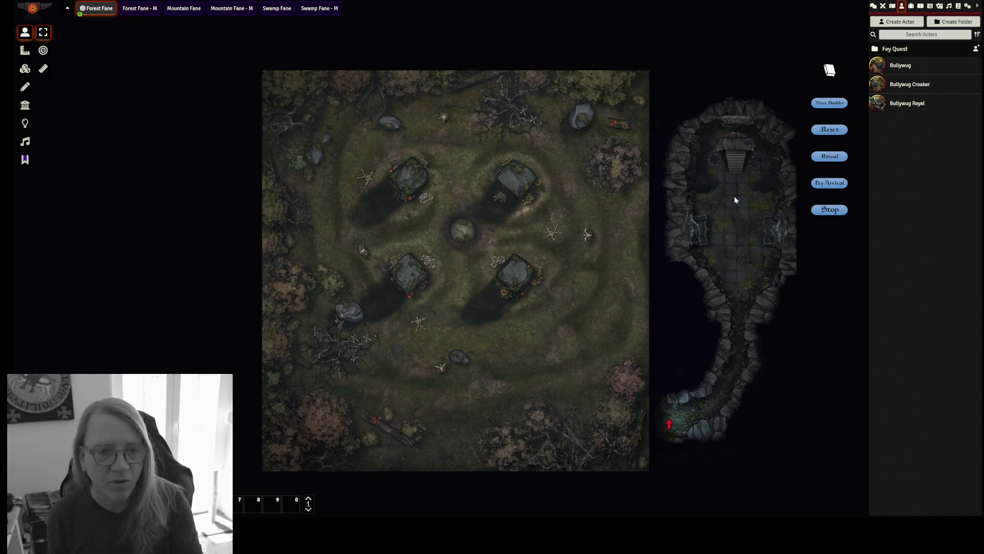
# Step: Open the Mountain Fane scene and delete any tokens within the fane's circle
pyautogui.moveTo(623, 319); pyautogui.dragTo(567, 325)
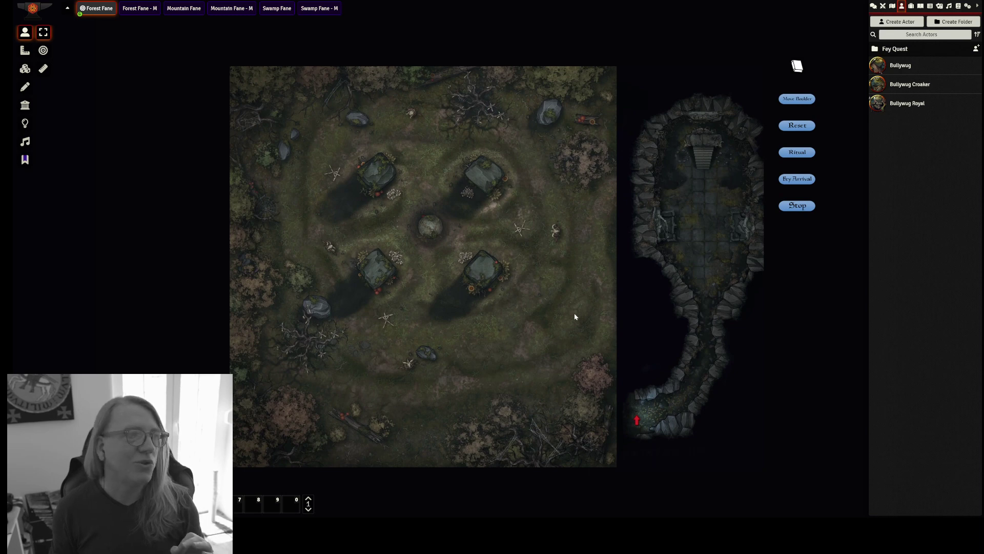
pyautogui.moveTo(574, 312); pyautogui.dragTo(598, 303)
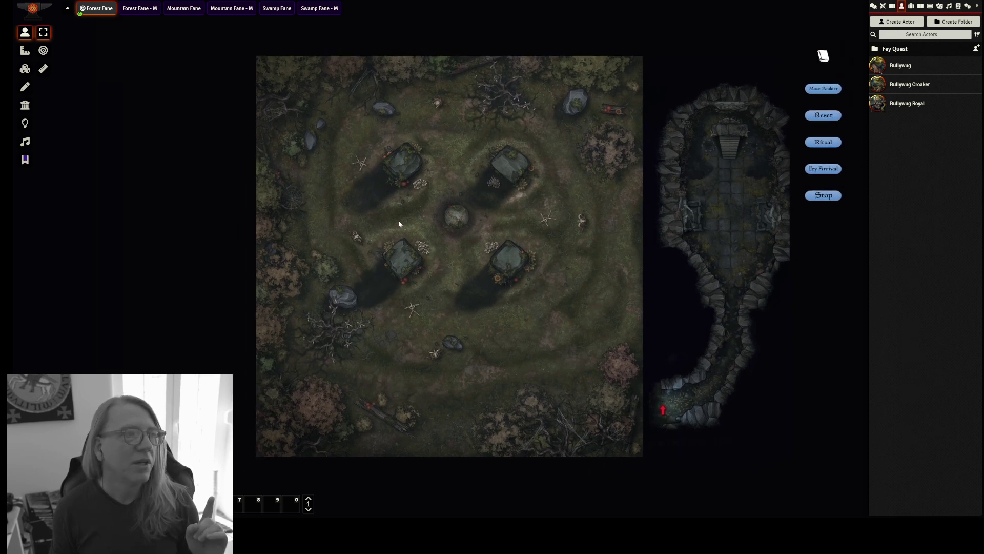
pyautogui.click(181, 8)
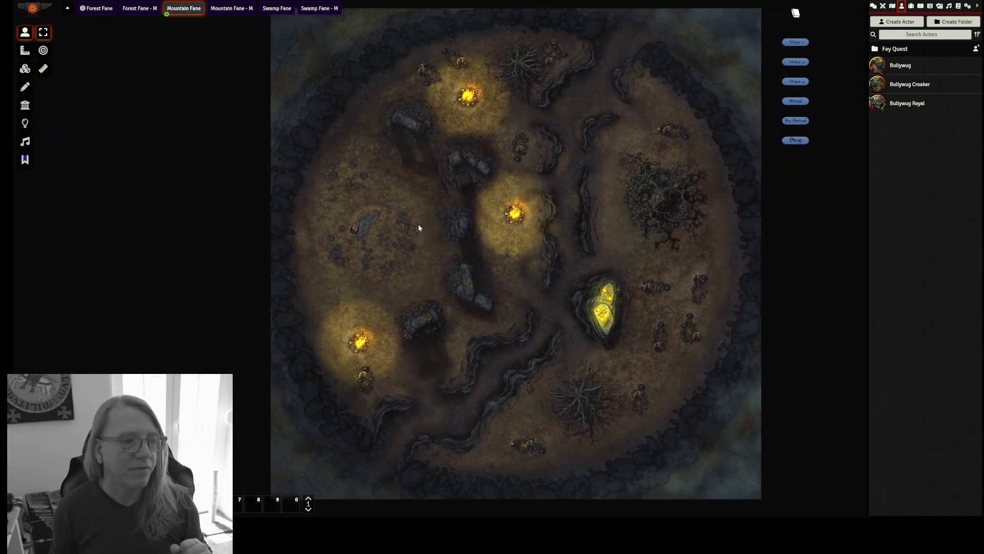
pyautogui.scroll(-5, 410, 215)
pyautogui.moveTo(336, 89); pyautogui.dragTo(672, 445)
pyautogui.press('Delete')
pyautogui.scroll(4, 497, 282)
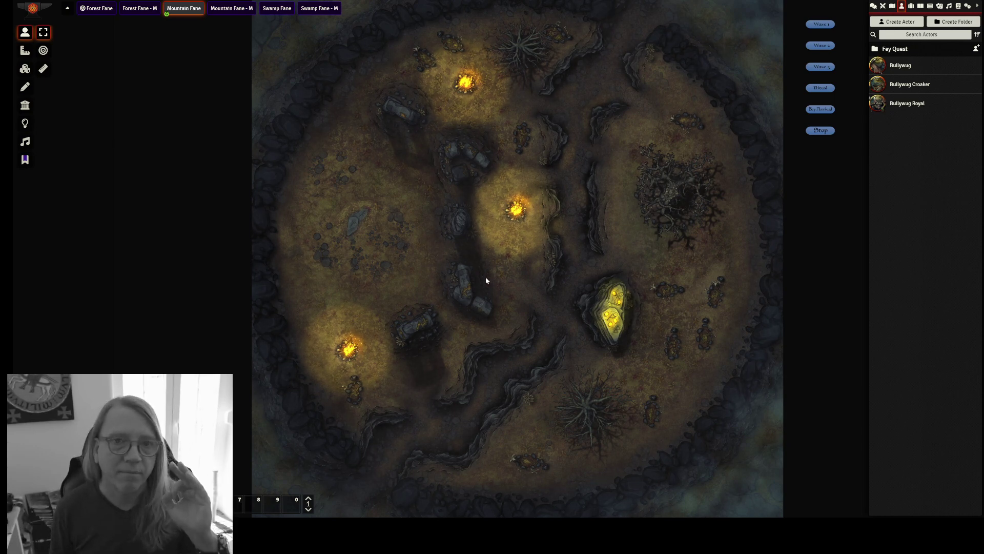
# Step: Trigger the Ritual effect on the Mountain Fane's flat glyph stones and activate the Mountain Fane scene
pyautogui.scroll(2, 486, 280)
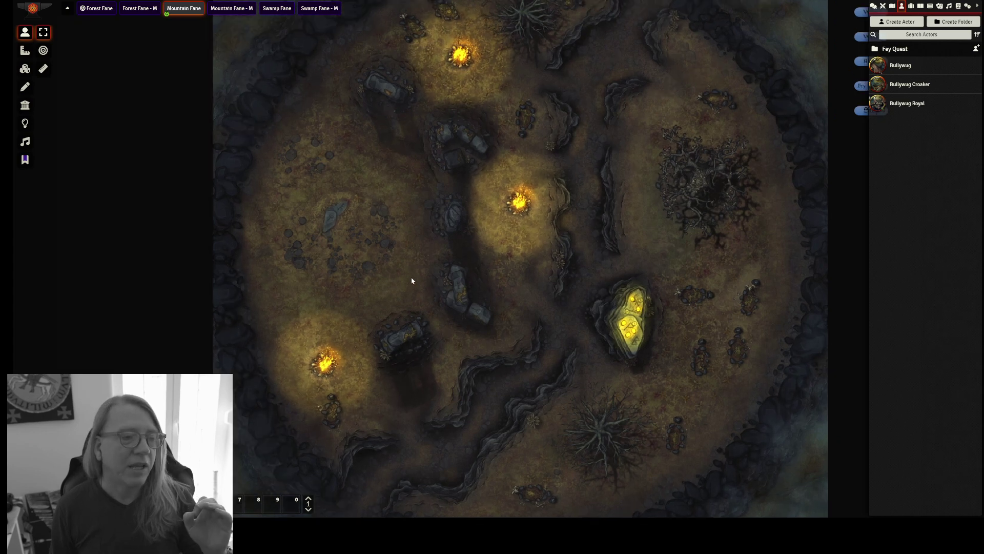
pyautogui.moveTo(402, 276); pyautogui.dragTo(455, 255)
pyautogui.scroll(2, 408, 221)
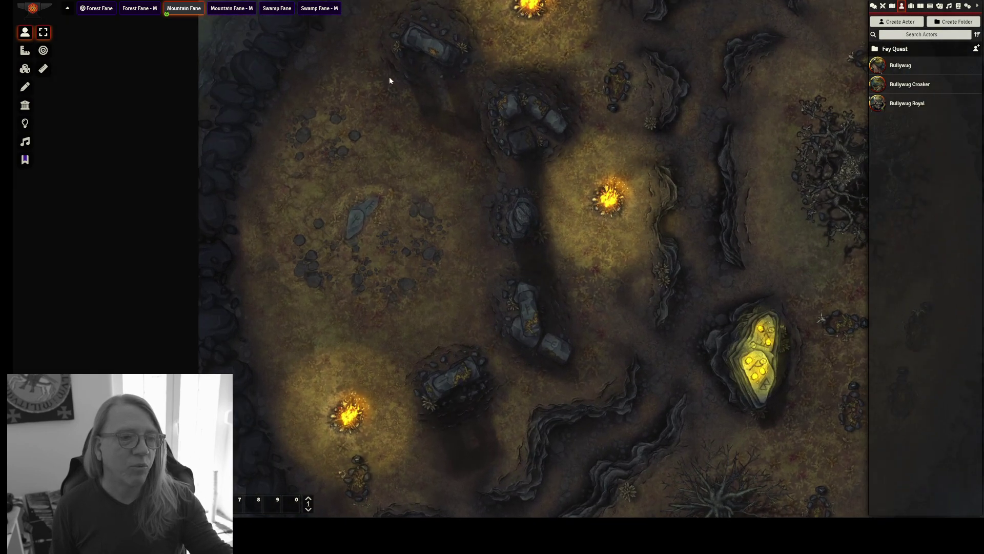
pyautogui.moveTo(310, 343); pyautogui.dragTo(461, 334)
pyautogui.scroll(2, 538, 255)
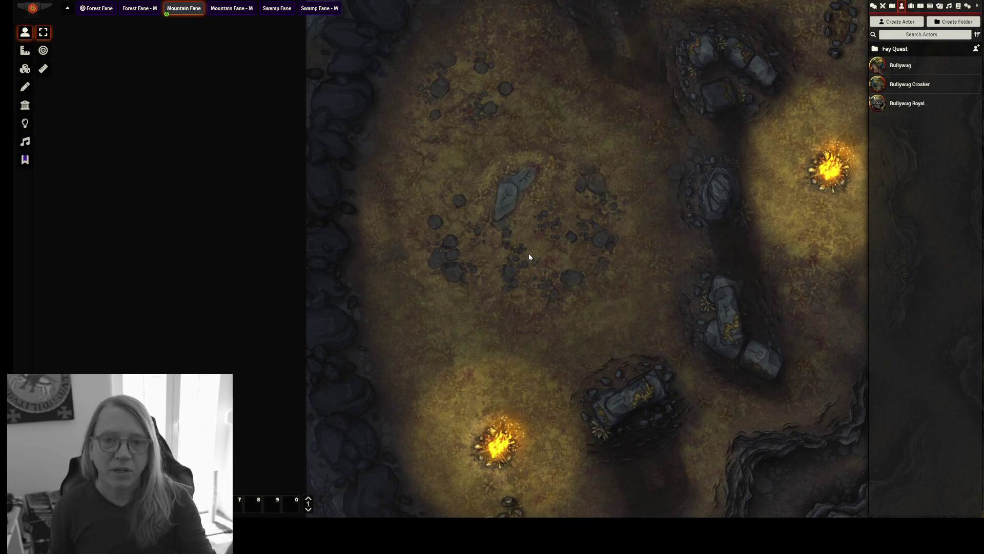
pyautogui.scroll(-10, 804, 256)
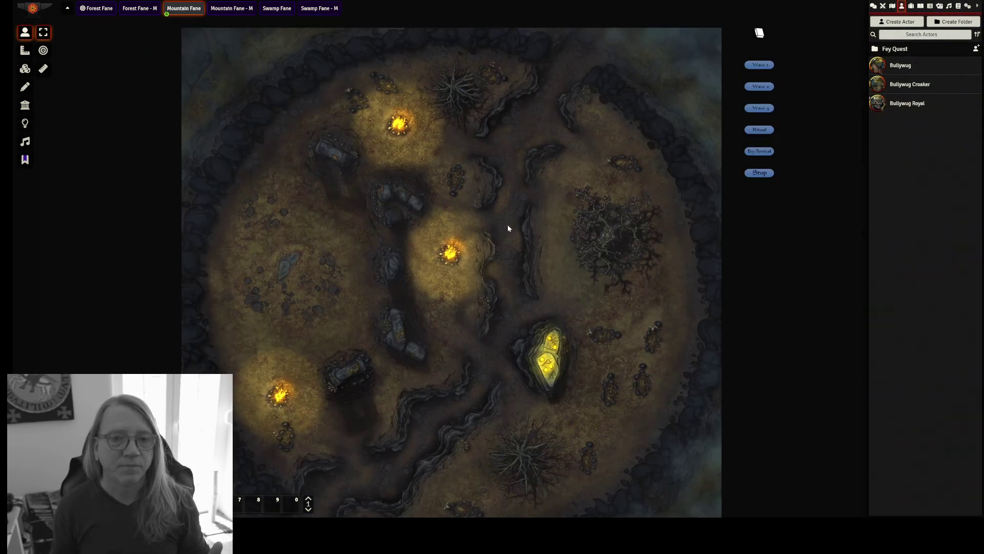
pyautogui.scroll(3, 589, 199)
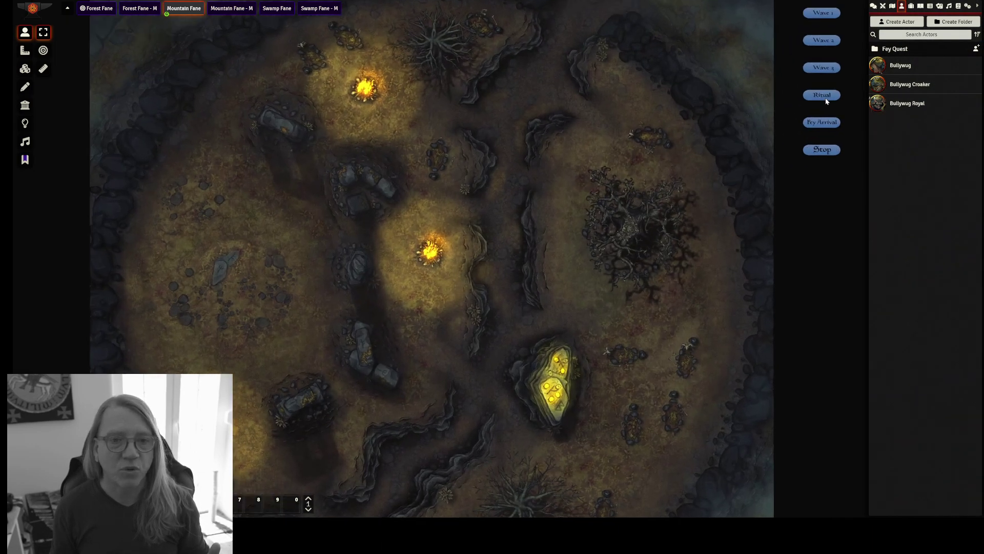
pyautogui.click(825, 97)
pyautogui.moveTo(448, 350); pyautogui.dragTo(668, 293)
pyautogui.rightClick(179, 13)
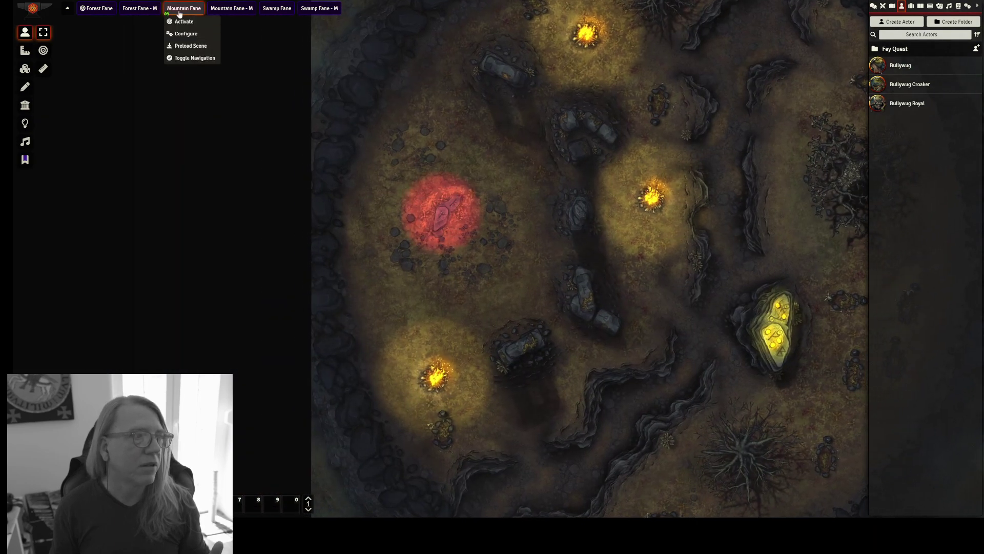
pyautogui.click(182, 21)
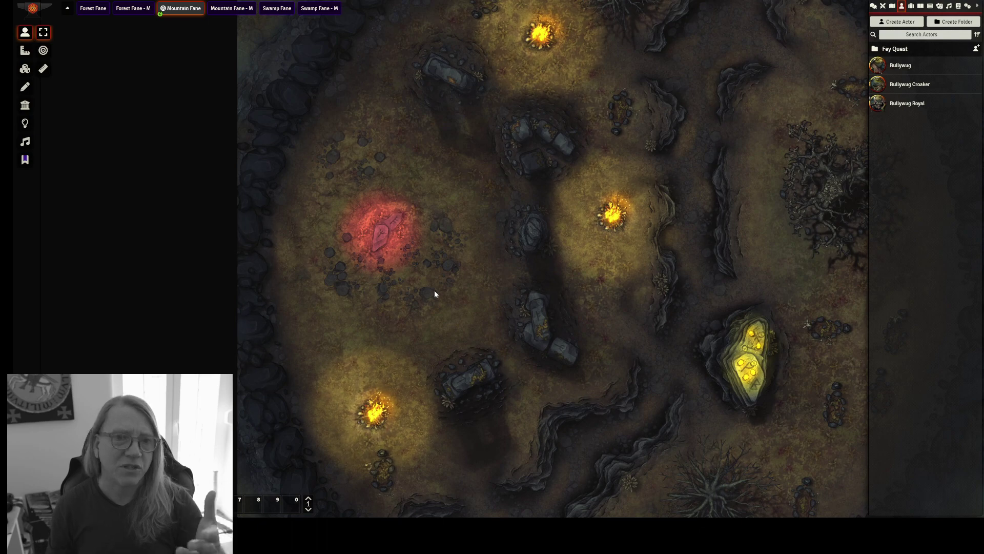
# Step: Open the Mountain Fey journal at the Ritual Poem section and move its window clear of the fane
pyautogui.scroll(-5, 803, 149)
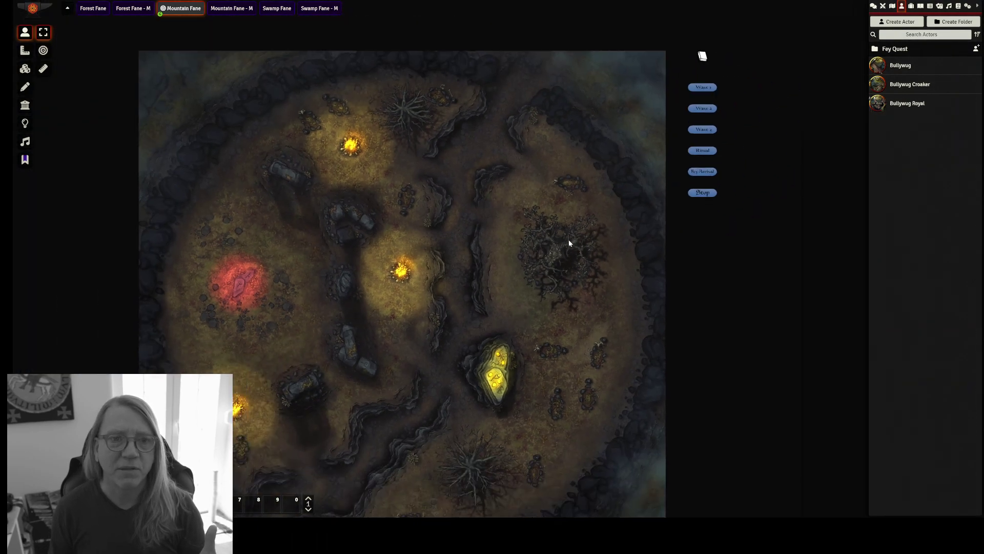
pyautogui.doubleClick(702, 57)
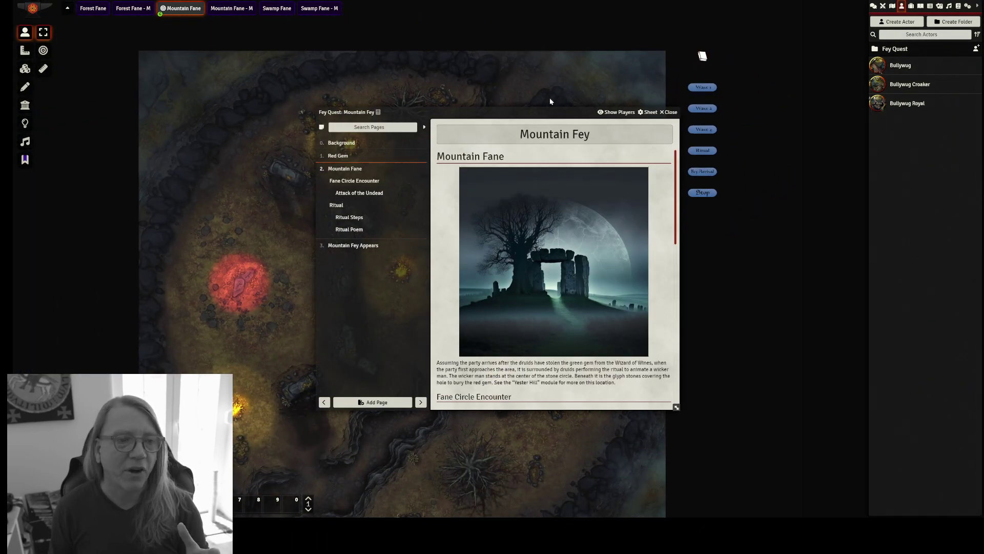
pyautogui.click(358, 232)
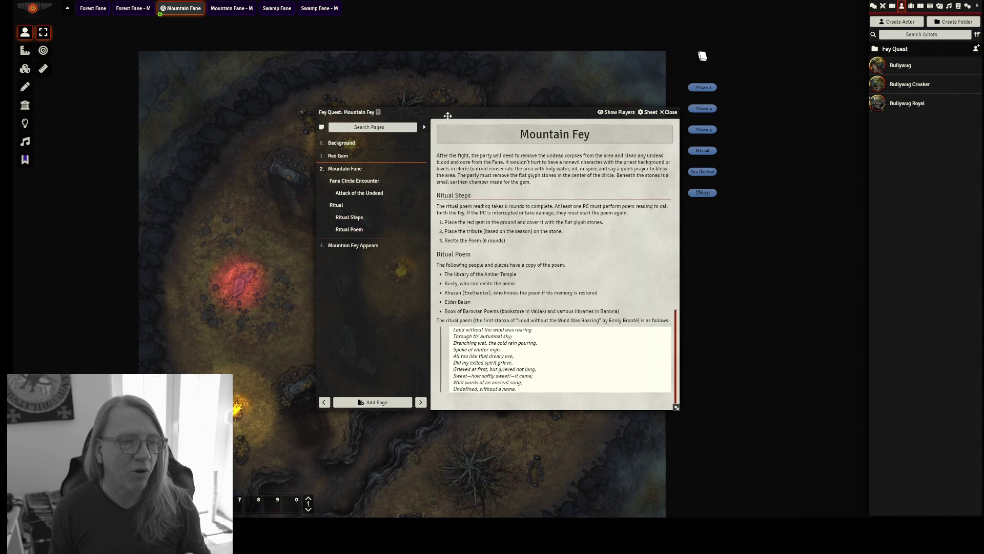
pyautogui.moveTo(458, 113); pyautogui.dragTo(564, 64)
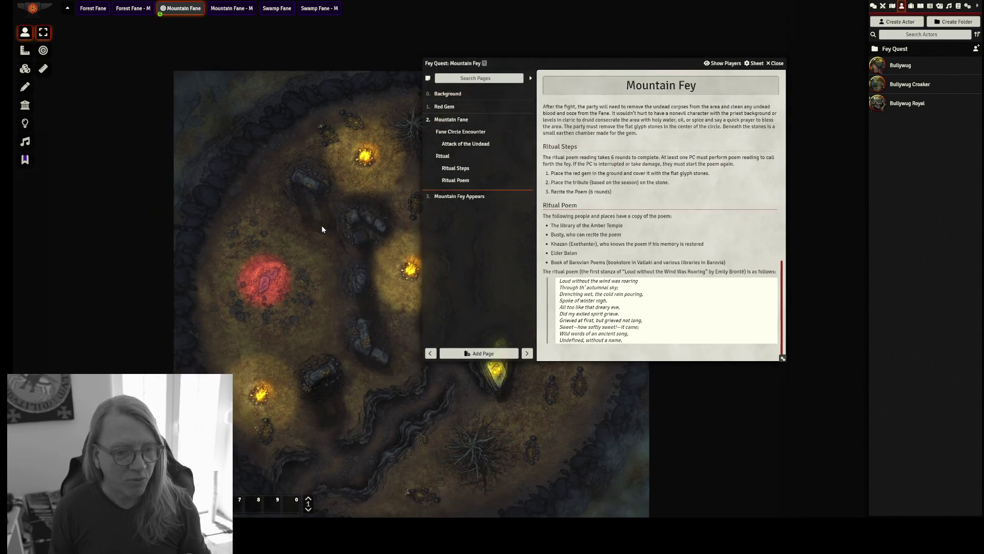
pyautogui.scroll(2, 321, 227)
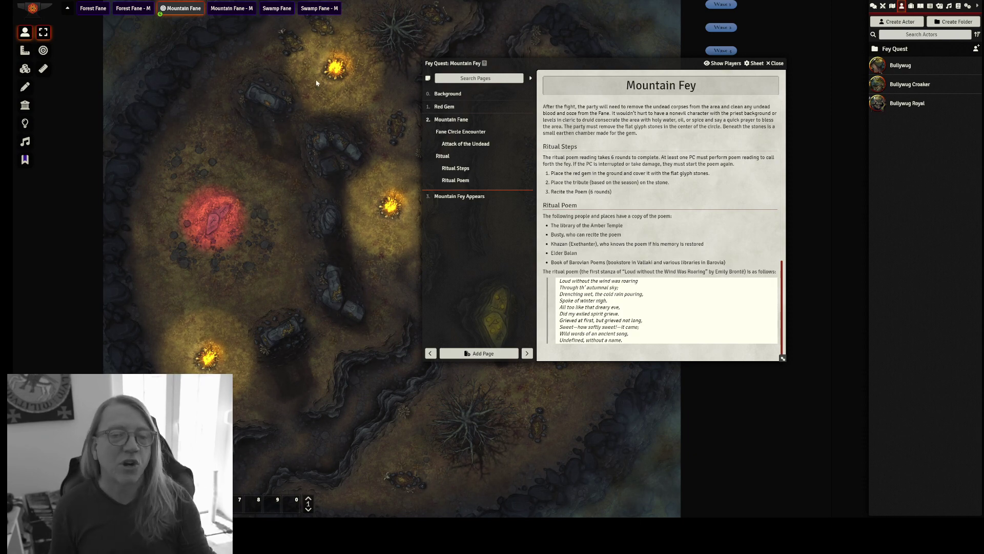
pyautogui.moveTo(671, 65); pyautogui.dragTo(868, 186)
# Step: Examine the Mountain Fane's graves, glowing glyph mound, dead trees and campfires alongside the open journal
pyautogui.moveTo(550, 147); pyautogui.dragTo(416, 220)
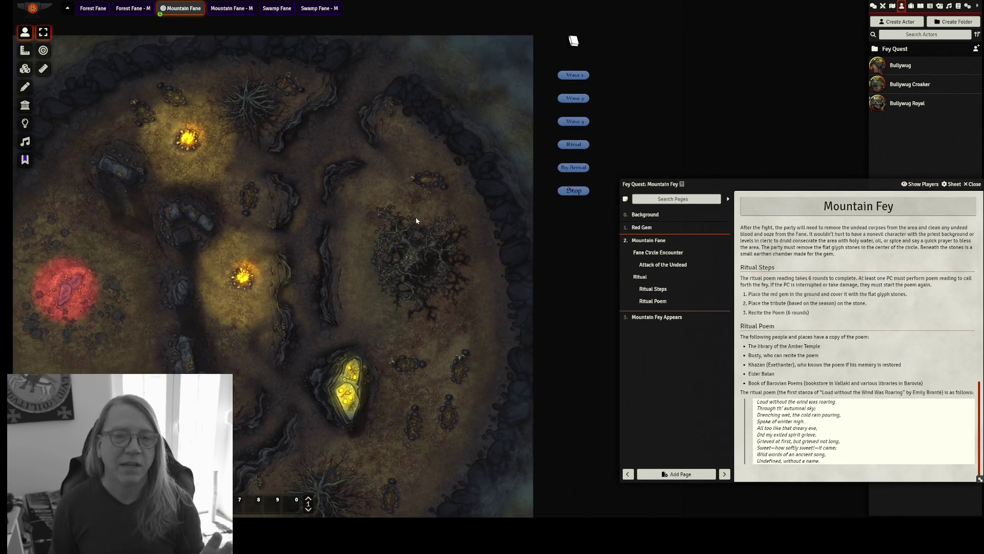
pyautogui.moveTo(325, 227); pyautogui.dragTo(374, 199)
pyautogui.scroll(5, 361, 237)
pyautogui.scroll(-2, 359, 237)
pyautogui.moveTo(404, 336); pyautogui.dragTo(497, 286)
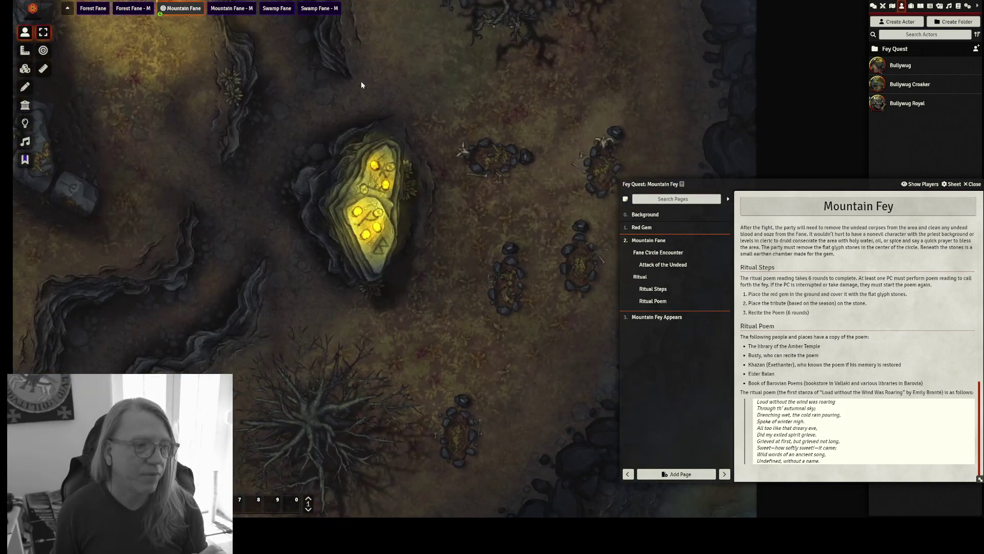
pyautogui.scroll(-2, 361, 81)
pyautogui.moveTo(462, 230); pyautogui.dragTo(241, 215)
pyautogui.scroll(1, 383, 250)
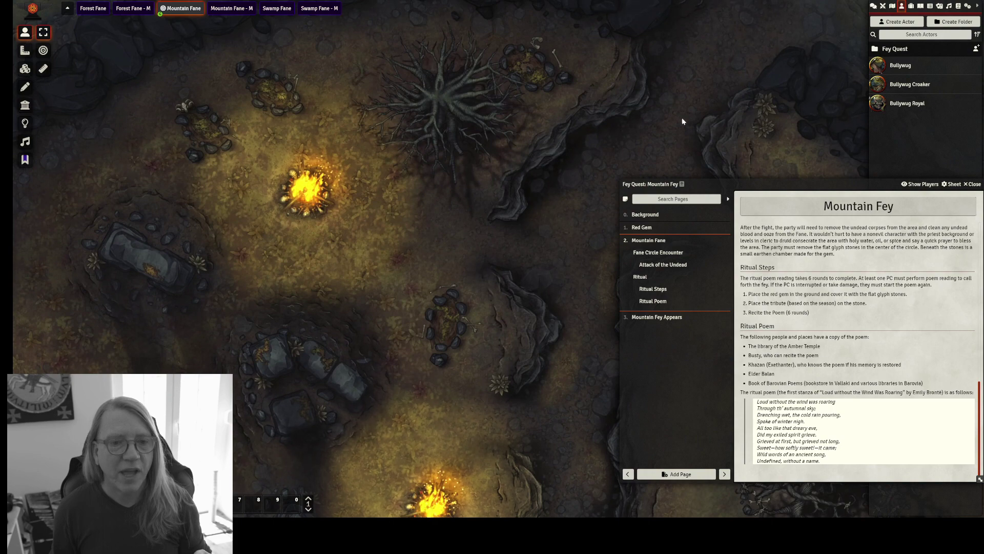
pyautogui.scroll(-2, 592, 113)
# Step: Close the Mountain Fey journal and trigger the Wave 1 encounter
pyautogui.moveTo(829, 189); pyautogui.dragTo(668, 187)
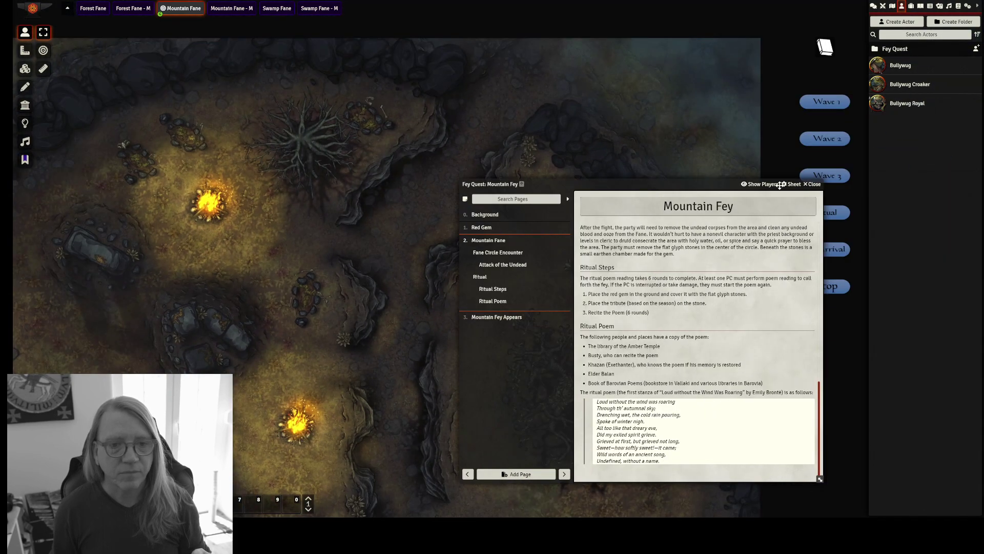
pyautogui.click(813, 185)
pyautogui.scroll(-5, 471, 205)
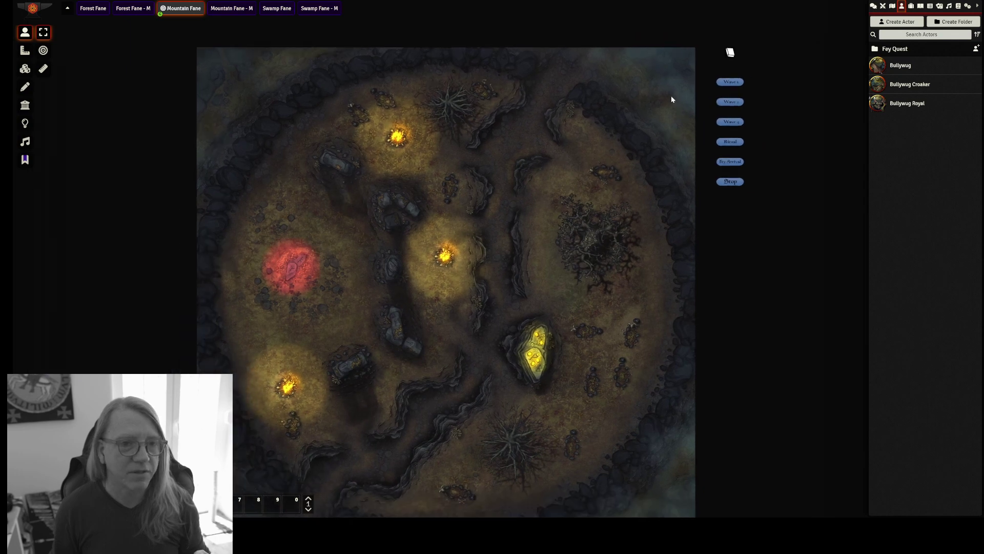
pyautogui.click(731, 82)
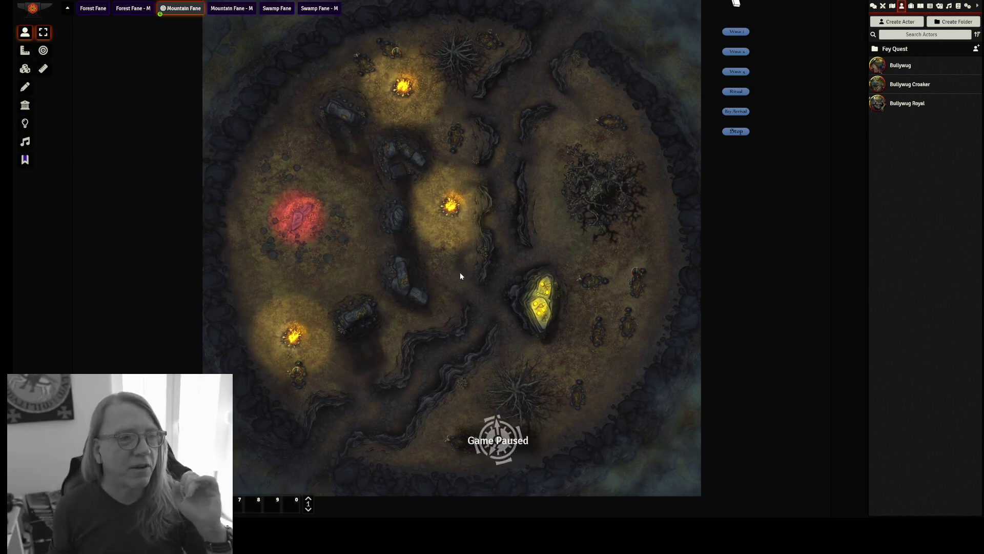
# Step: Open the Undead Druid Possessor's sheet from its token at the grave beside the northern campfire and move the sheet aside
pyautogui.moveTo(397, 191); pyautogui.dragTo(452, 271)
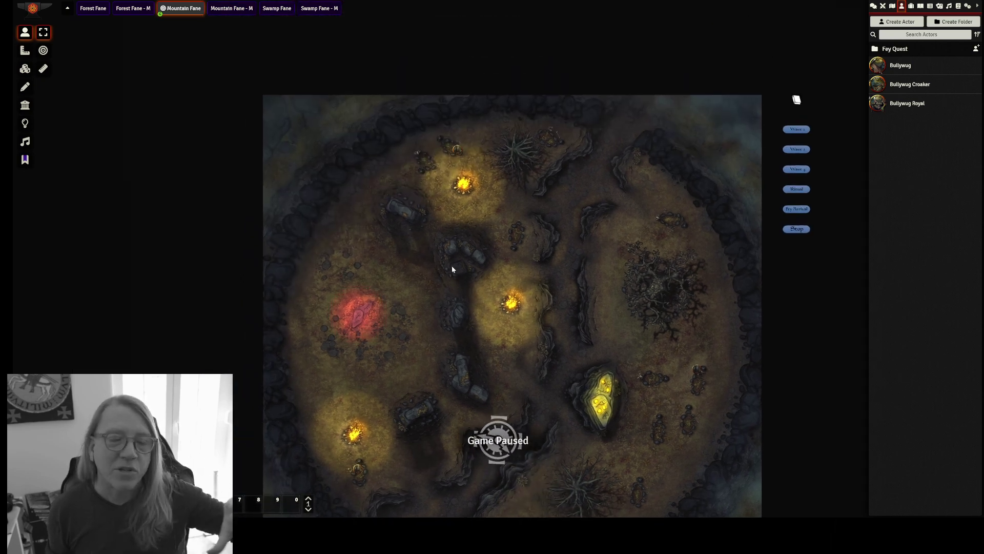
pyautogui.scroll(5, 452, 267)
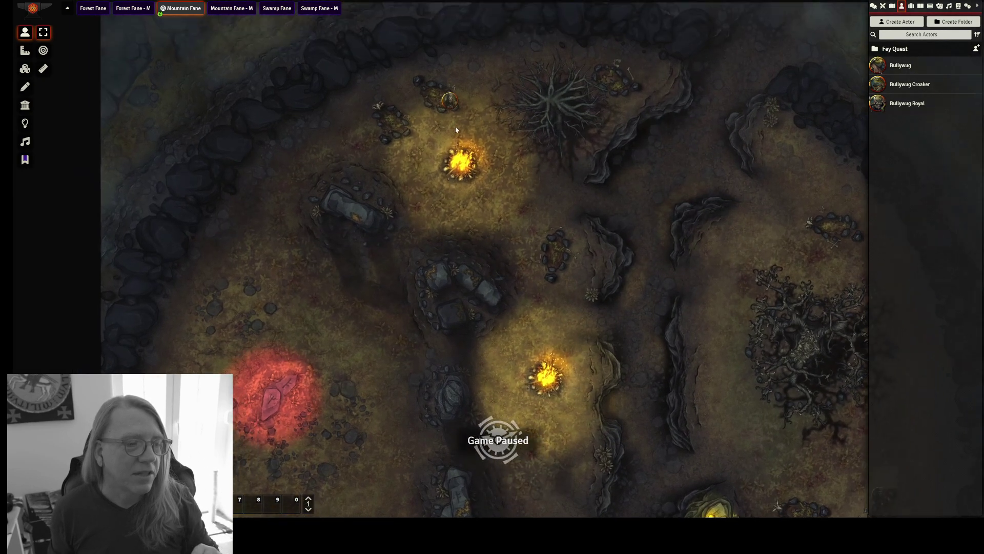
pyautogui.scroll(3, 448, 102)
pyautogui.doubleClick(443, 70)
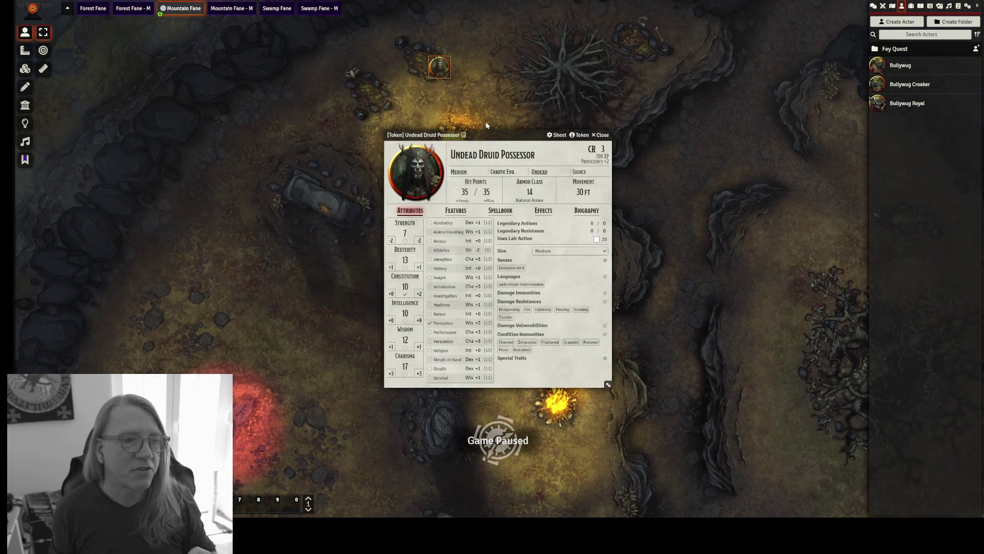
pyautogui.moveTo(487, 132); pyautogui.dragTo(632, 71)
pyautogui.moveTo(362, 292); pyautogui.dragTo(361, 252)
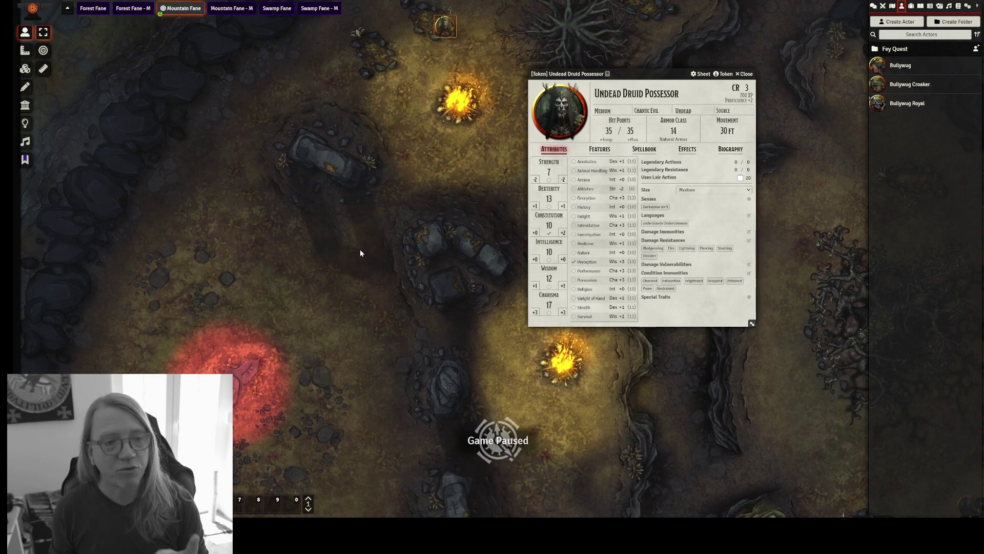
pyautogui.scroll(-5, 360, 253)
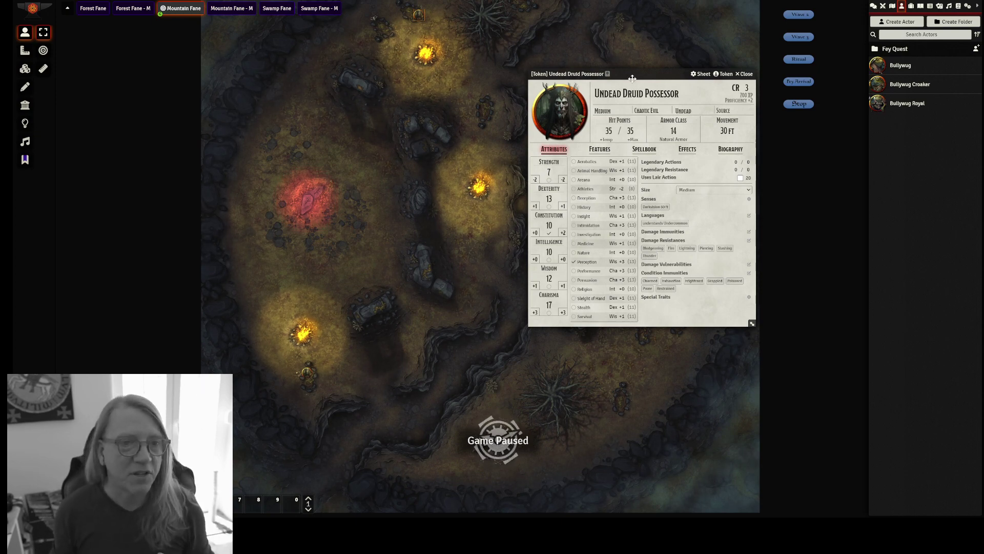
# Step: Read the Undead Druid Possessor's Possession feature, check its details in the item window, and close that window
pyautogui.moveTo(636, 75); pyautogui.dragTo(543, 77)
pyautogui.click(495, 154)
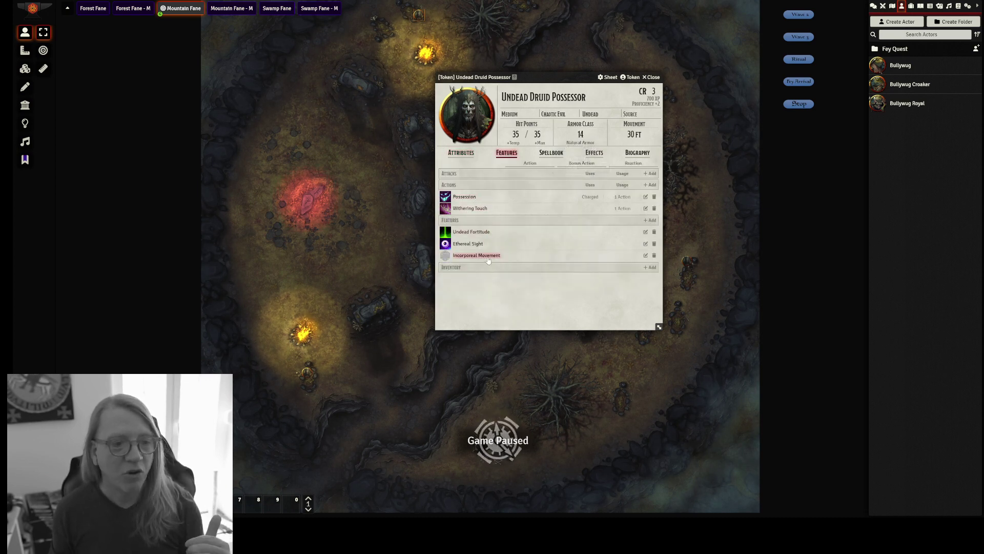
pyautogui.click(464, 196)
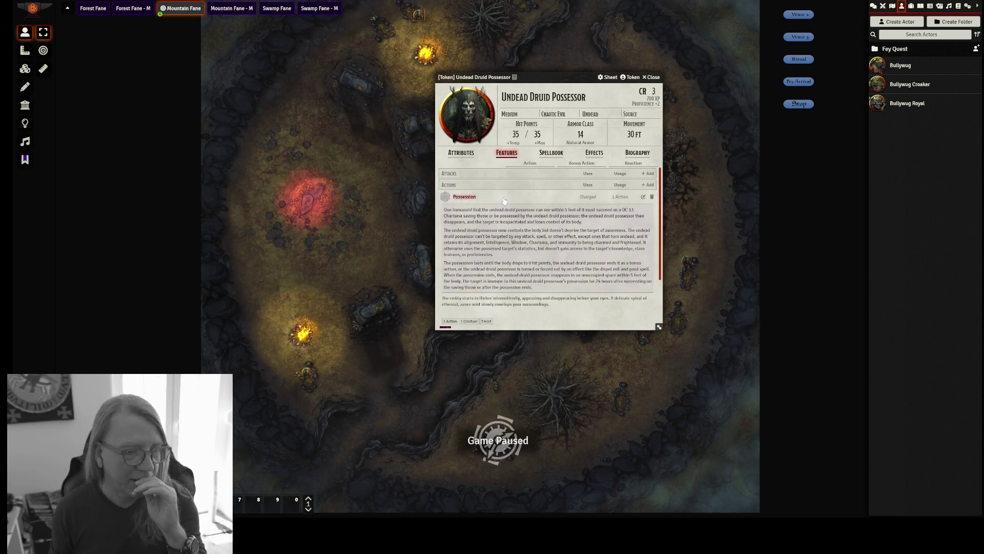
pyautogui.click(644, 198)
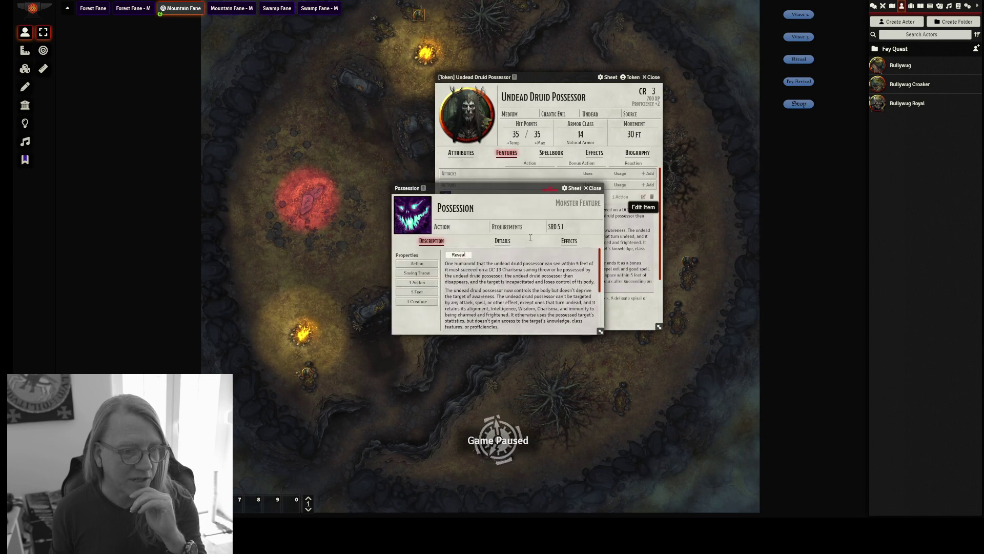
pyautogui.click(501, 241)
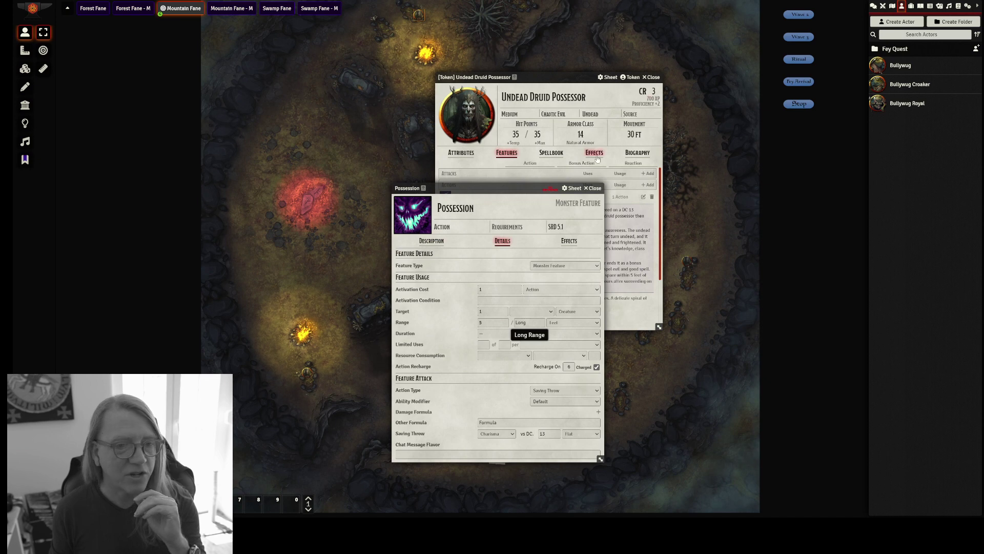
pyautogui.click(593, 188)
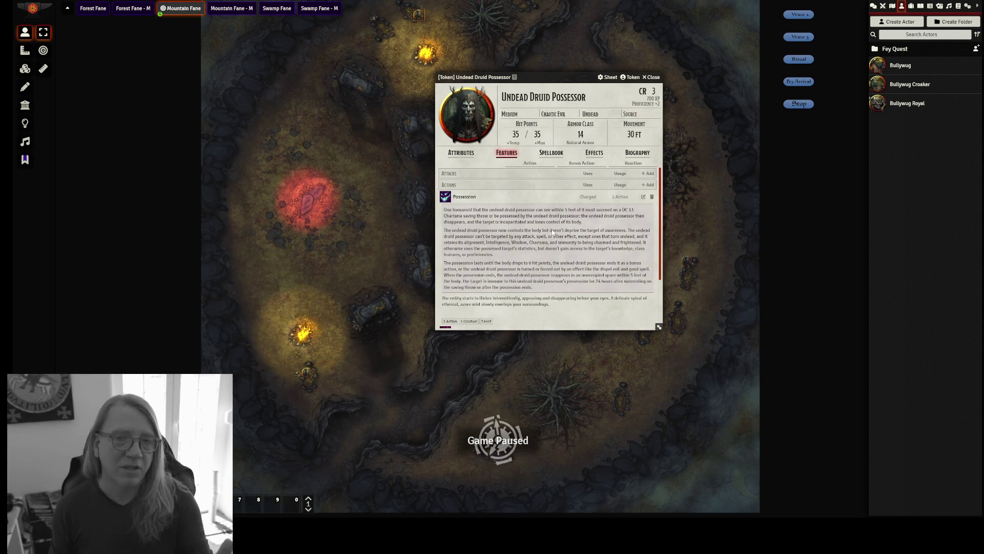
# Step: Read the Undead Druid Possessor's Withering Touch action and close the character sheet
pyautogui.scroll(-2, 554, 231)
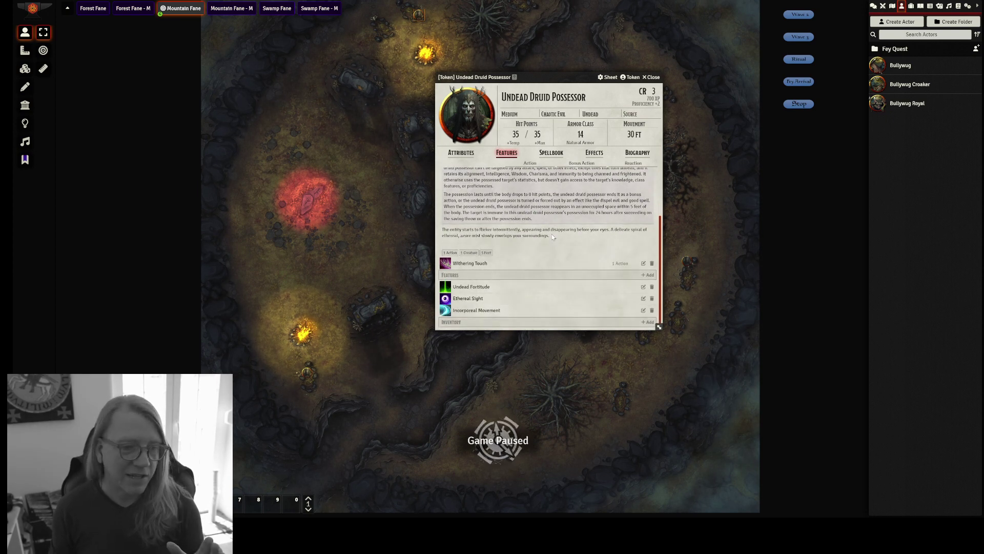
pyautogui.click(484, 265)
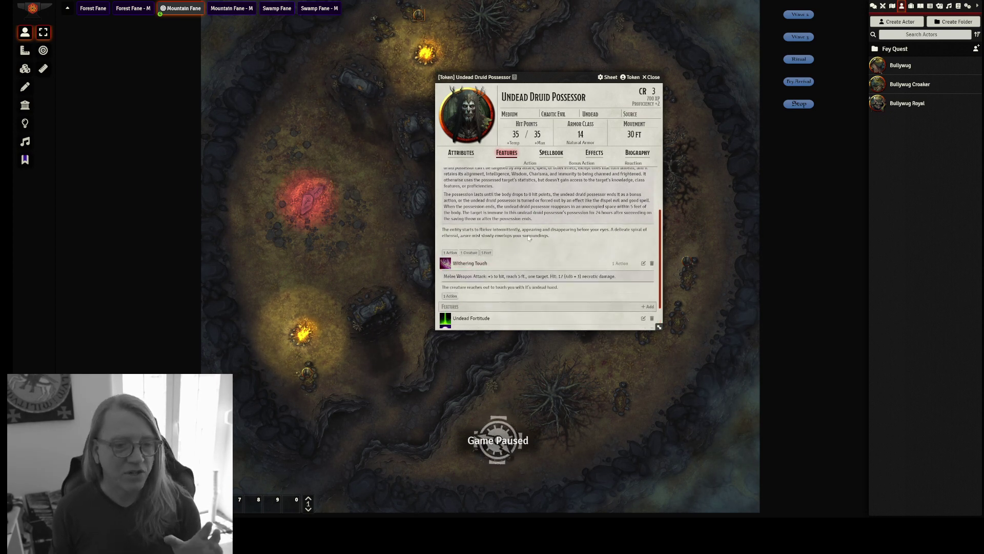
pyautogui.press('Escape')
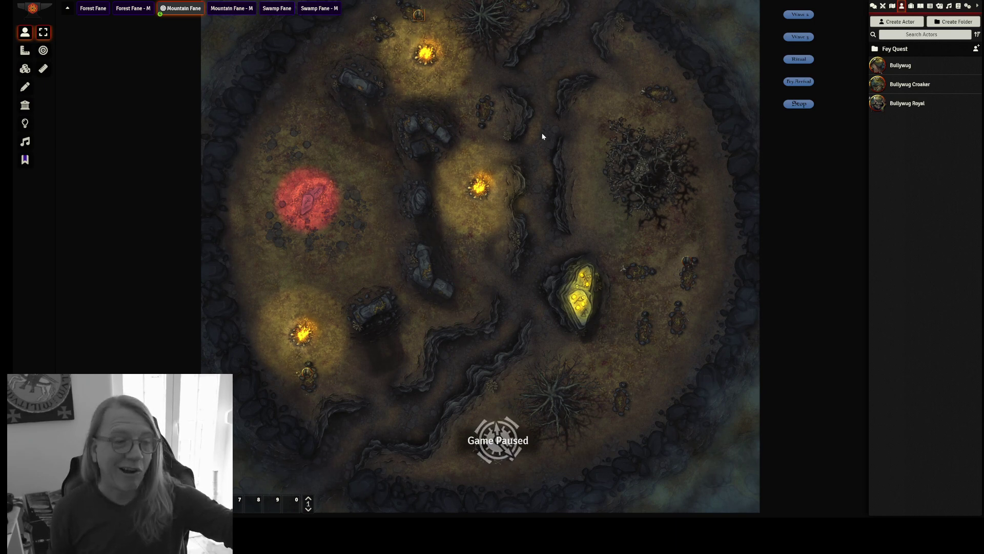
# Step: Trigger the Wave 2 encounter and open the Undead Druid Wight's sheet from its token at the grave above the central campfire
pyautogui.scroll(-3, 620, 159)
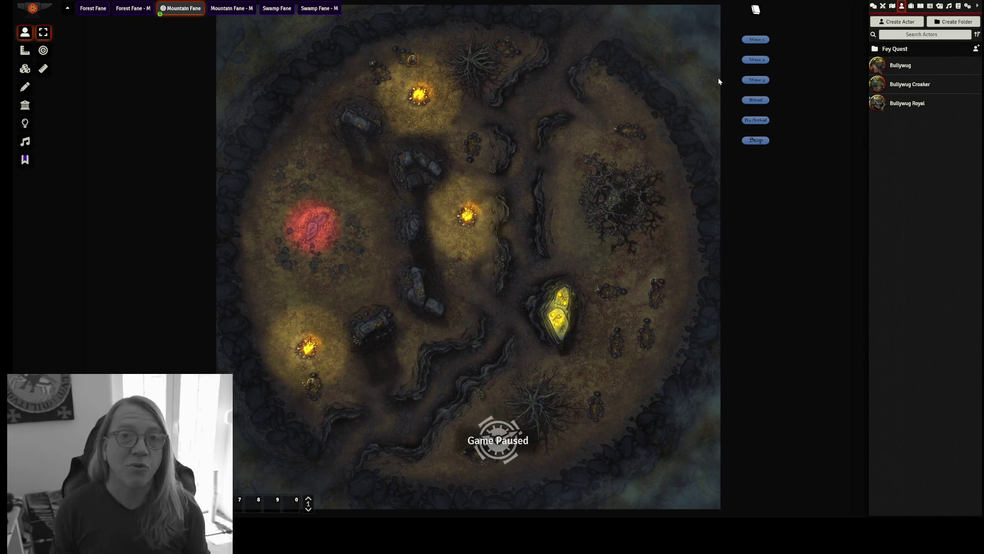
pyautogui.click(755, 61)
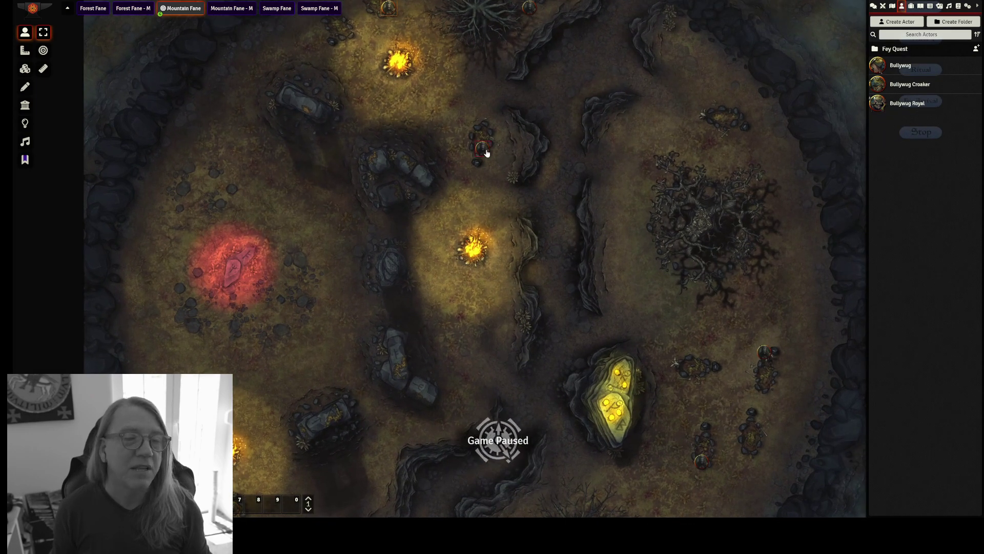
pyautogui.doubleClick(487, 153)
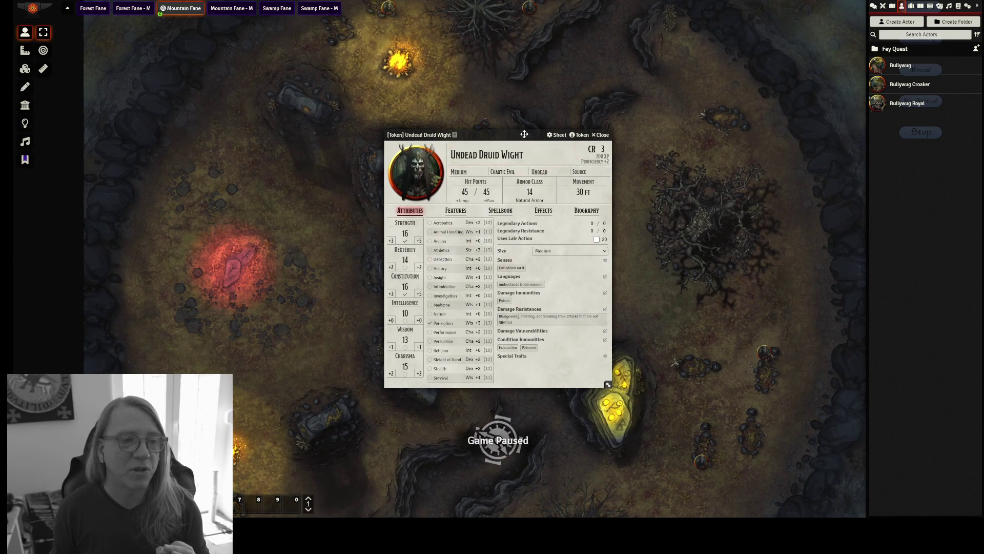
pyautogui.moveTo(524, 134); pyautogui.dragTo(576, 92)
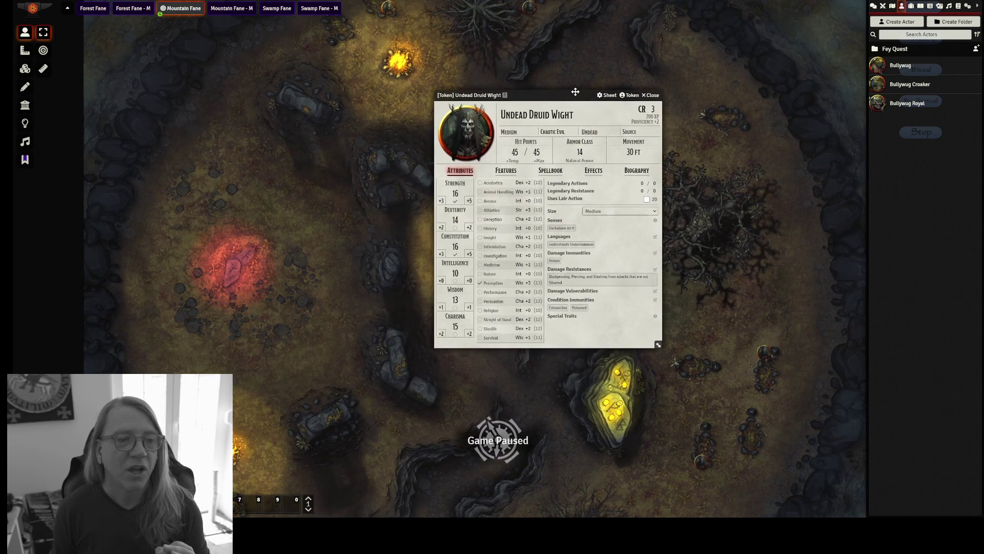
# Step: Read the Undead Druid Wight's Life Drain, Vicious Glaive and Withering Touch descriptions and close the character sheet
pyautogui.click(515, 169)
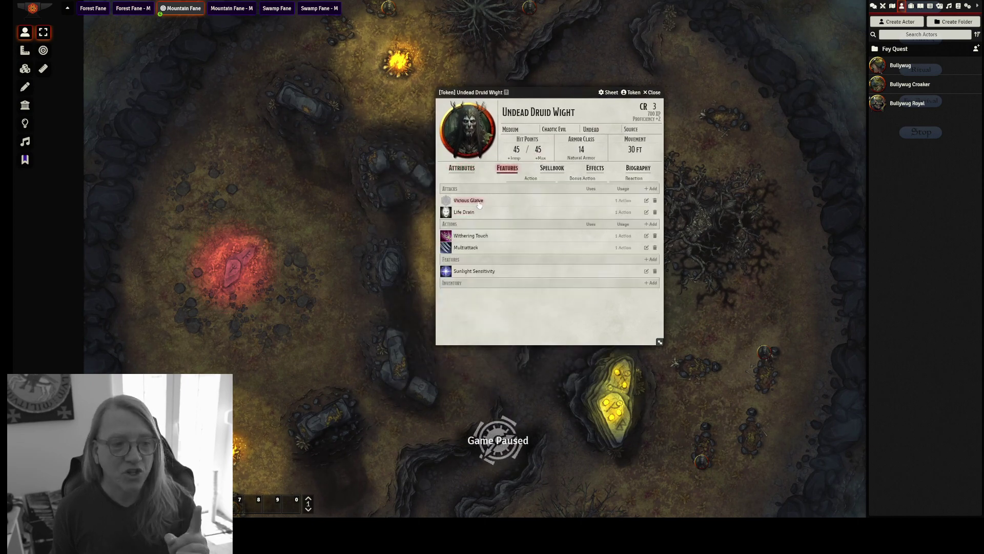
pyautogui.click(465, 212)
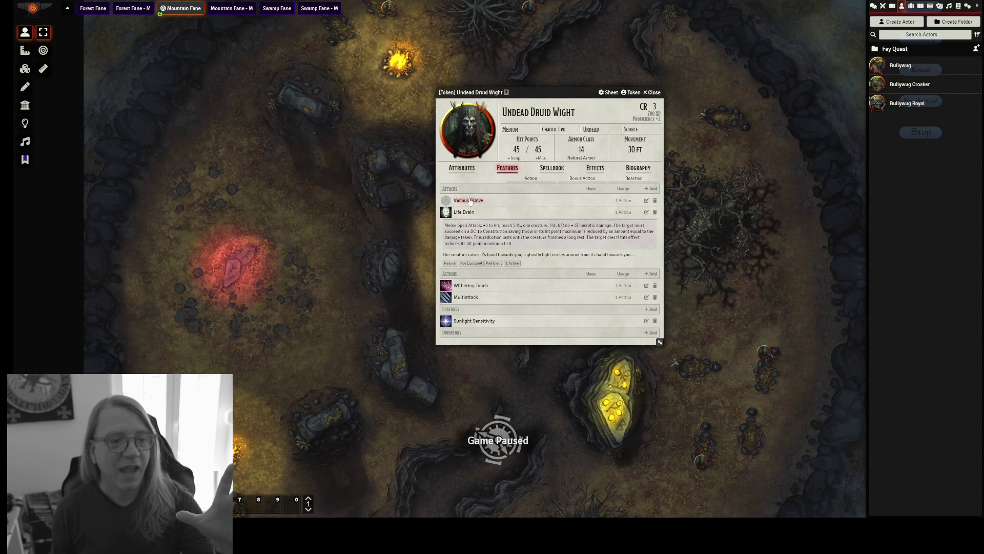
pyautogui.click(469, 201)
pyautogui.scroll(-1, 516, 226)
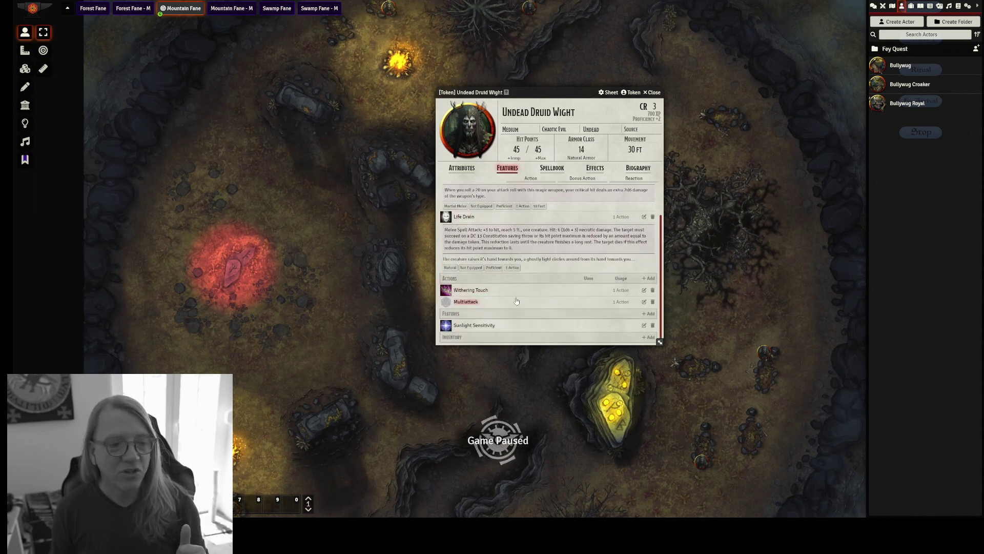
pyautogui.click(481, 290)
pyautogui.scroll(-1, 544, 271)
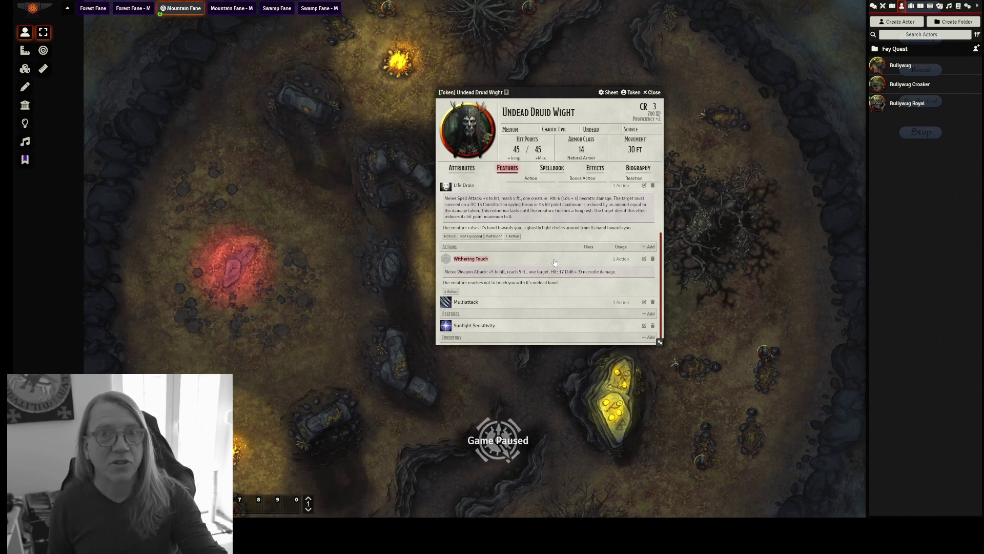
pyautogui.click(656, 93)
# Step: Trigger the Wave 3 encounter on the Mountain Fane and look over the graves across the map
pyautogui.scroll(-6, 586, 208)
pyautogui.scroll(-2, 554, 169)
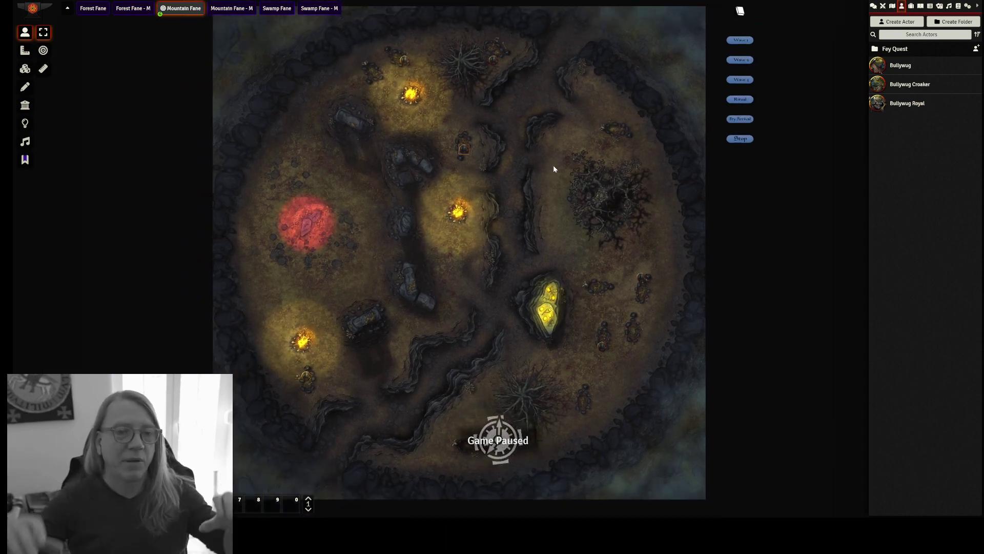
pyautogui.click(741, 79)
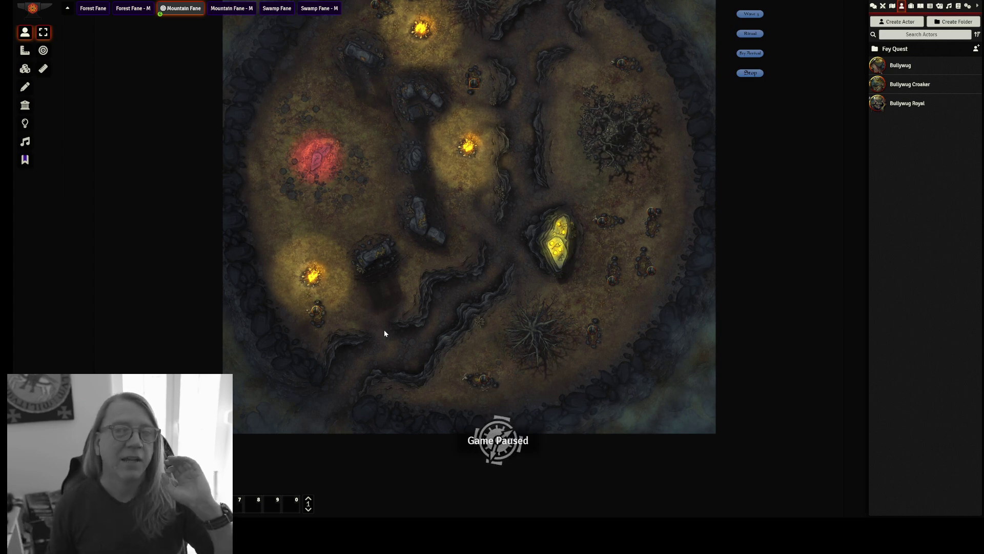
pyautogui.scroll(1, 381, 323)
pyautogui.moveTo(503, 193); pyautogui.dragTo(572, 235)
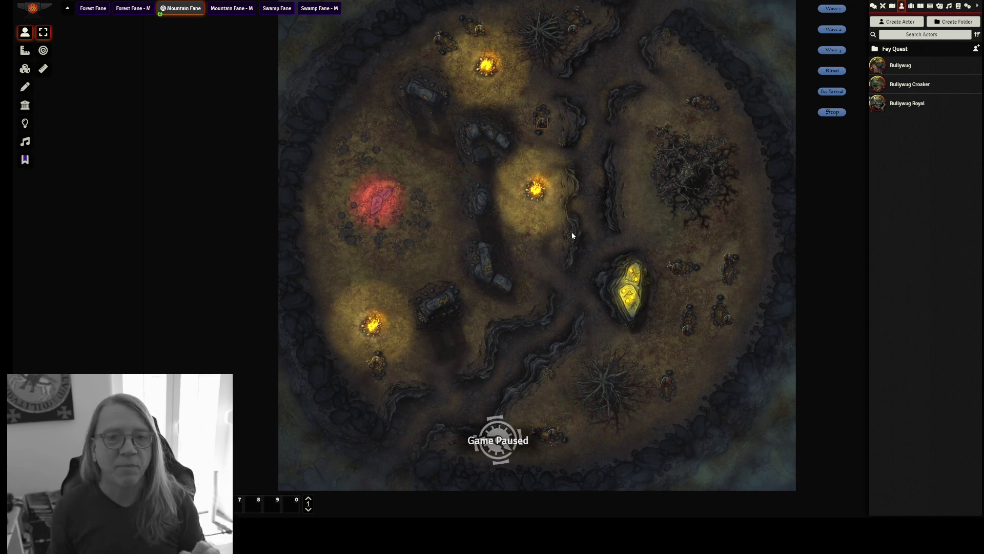
pyautogui.scroll(-1, 691, 168)
pyautogui.scroll(2, 693, 168)
pyautogui.moveTo(693, 168); pyautogui.dragTo(645, 181)
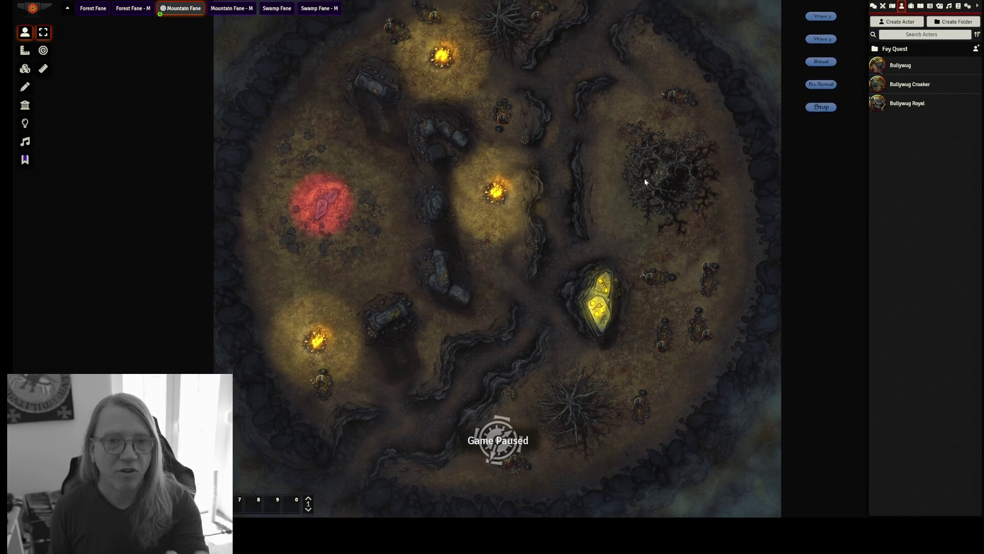
# Step: Trigger the Fey Arrival and open the Mountain Fey's sheet from its token beside the central rune stone in the western clearing
pyautogui.click(807, 86)
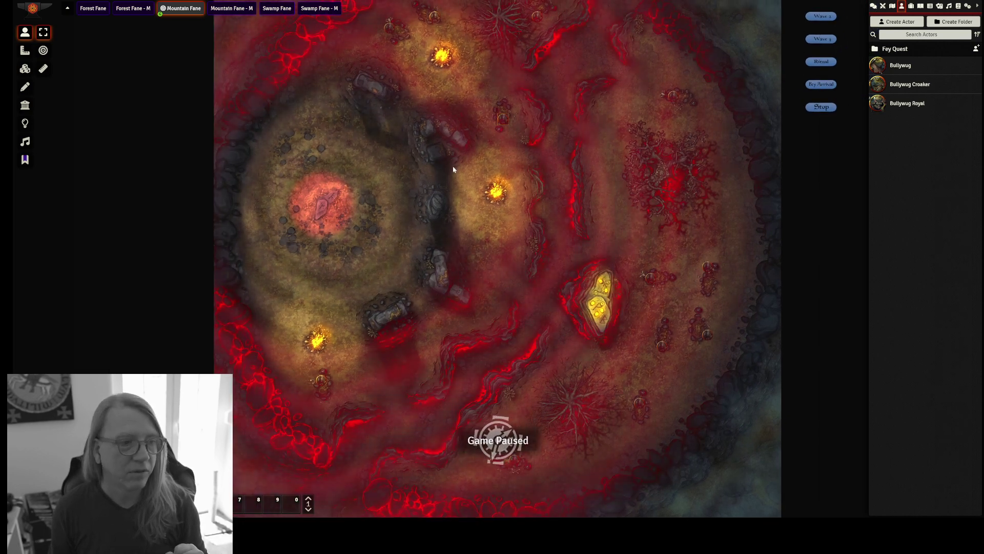
pyautogui.scroll(-2, 454, 169)
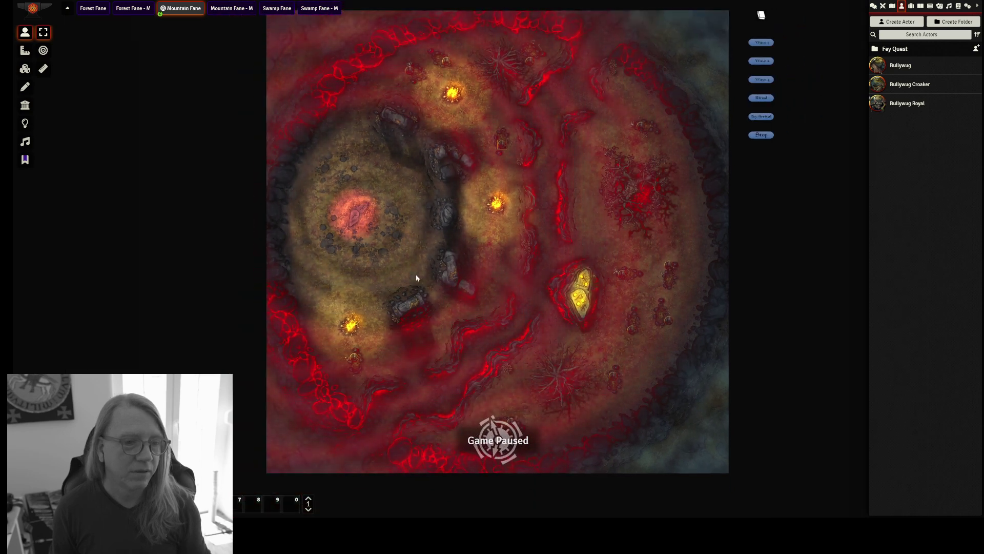
pyautogui.moveTo(416, 278); pyautogui.dragTo(493, 261)
pyautogui.scroll(2, 489, 260)
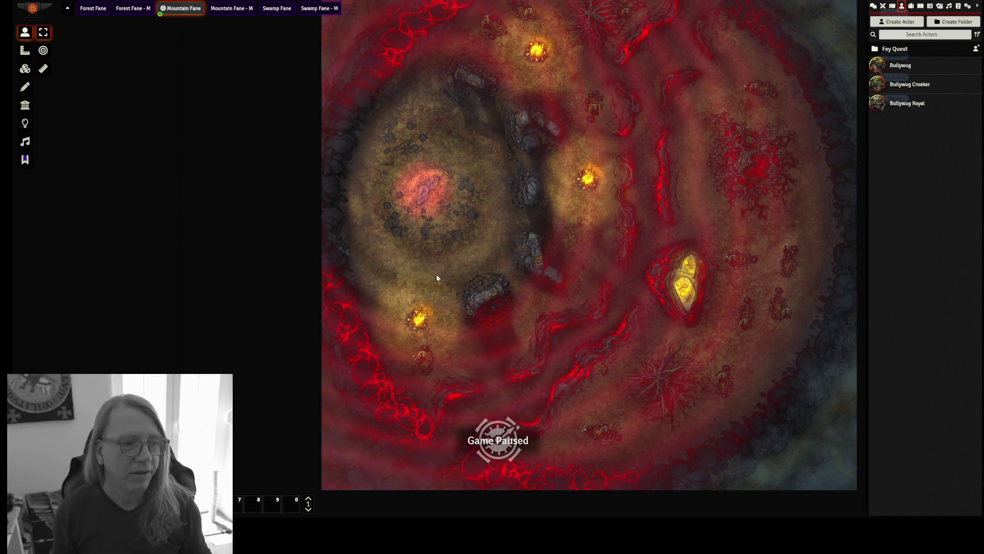
pyautogui.scroll(1, 434, 239)
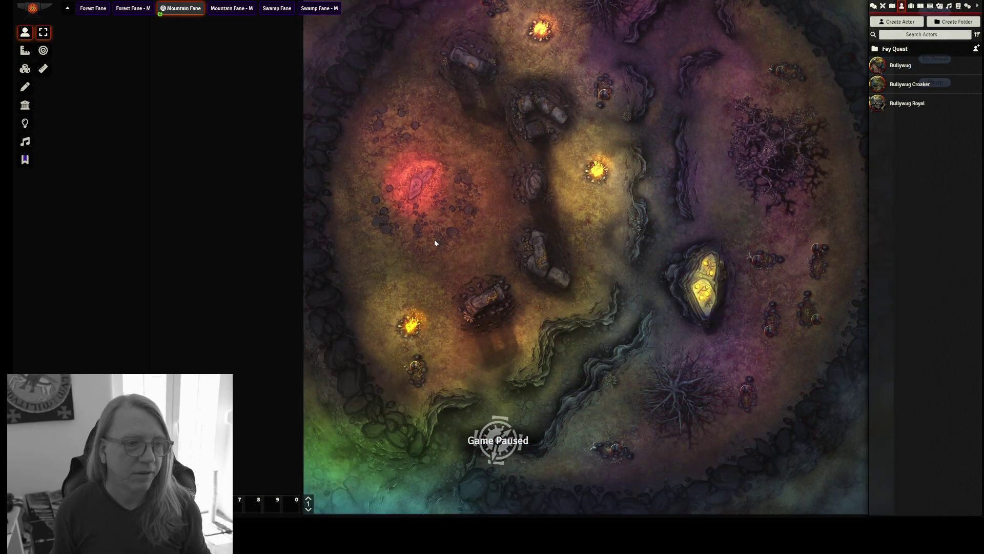
pyautogui.scroll(5, 435, 239)
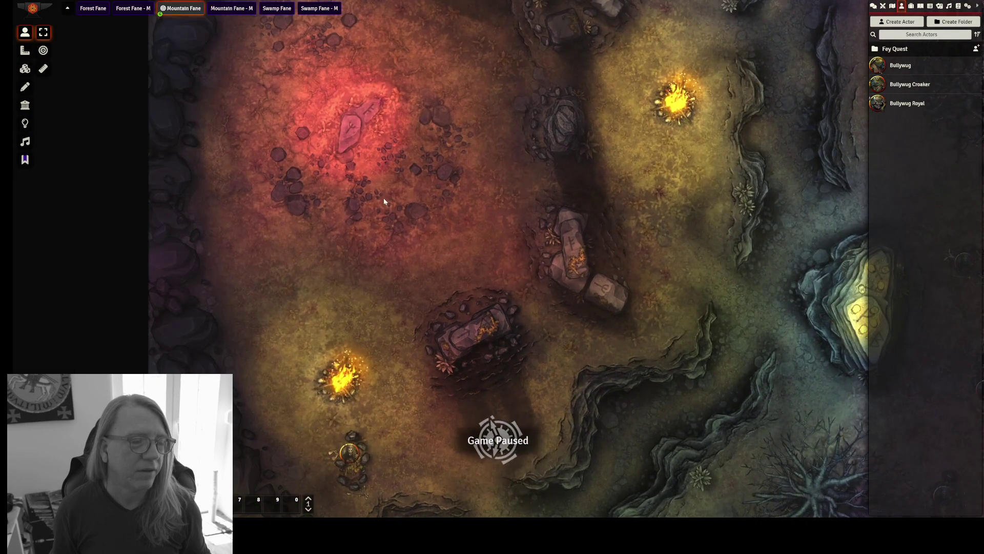
pyautogui.scroll(6, 385, 202)
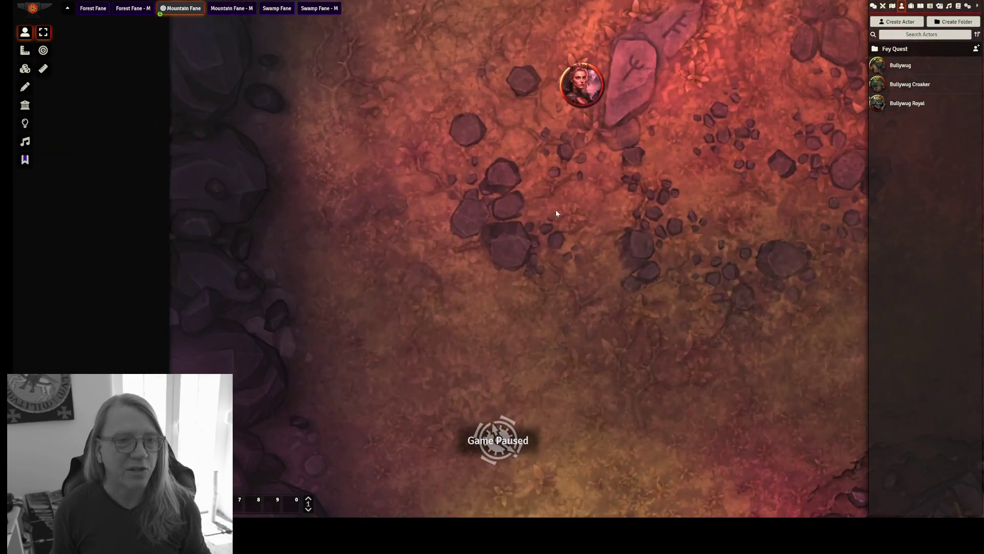
pyautogui.moveTo(557, 213); pyautogui.dragTo(517, 354)
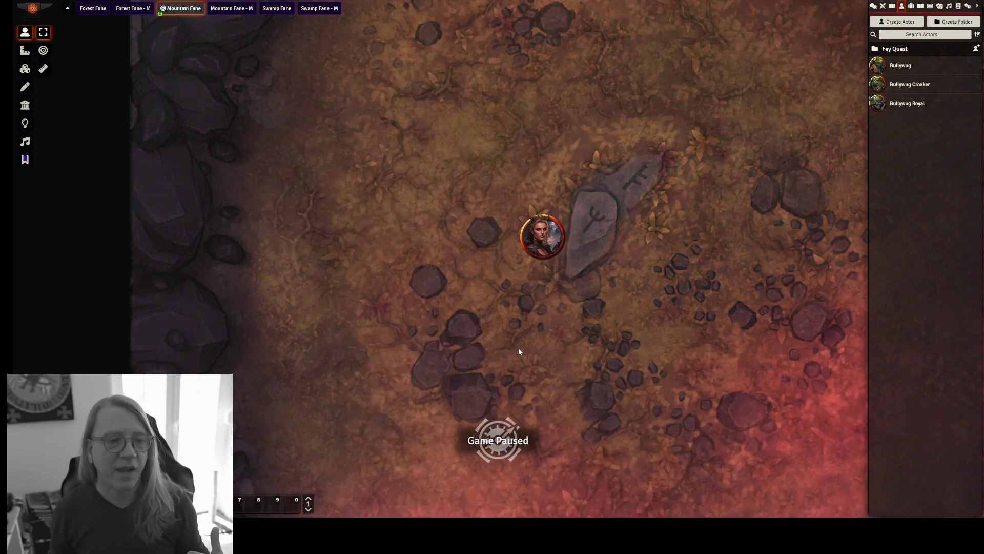
pyautogui.doubleClick(540, 238)
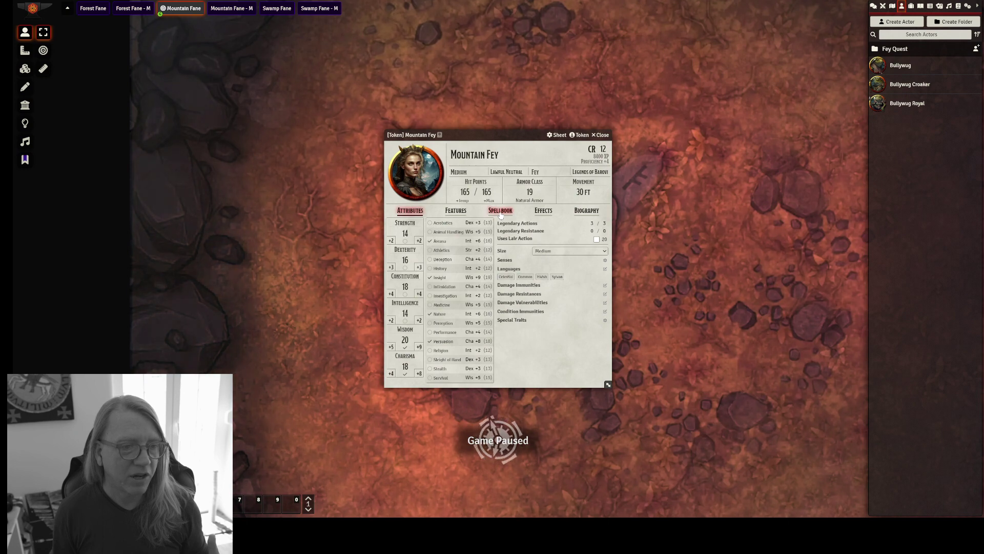
# Step: Look through the Mountain Fey's features, read the Mountain Quake legendary action, and close the character sheet
pyautogui.click(456, 211)
pyautogui.scroll(-5, 505, 306)
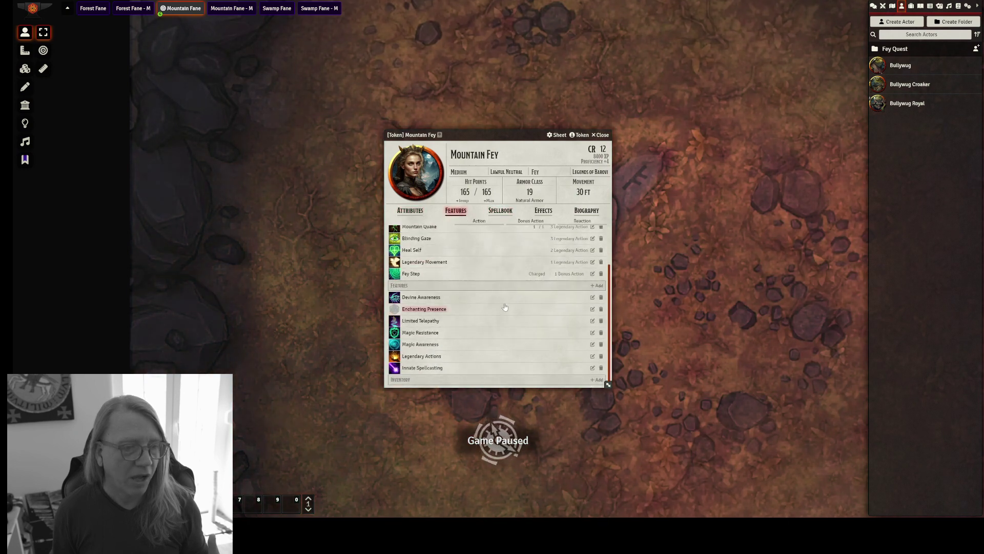
pyautogui.scroll(1, 426, 287)
pyautogui.click(426, 265)
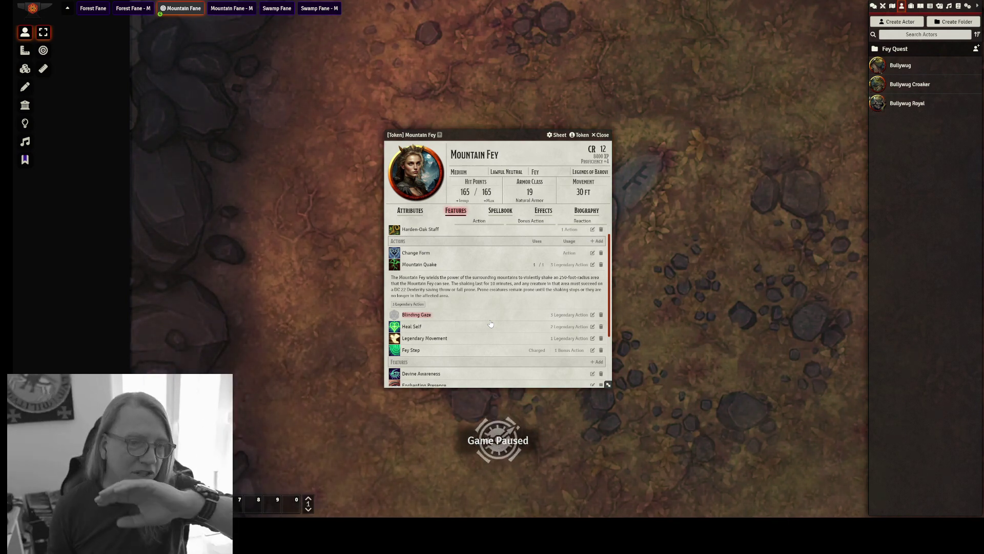
pyautogui.click(600, 135)
# Step: Open the Mountain Fane journal from its map note and go to the Mountain Fey Appears page
pyautogui.moveTo(716, 251); pyautogui.dragTo(570, 238)
pyautogui.scroll(-10, 588, 110)
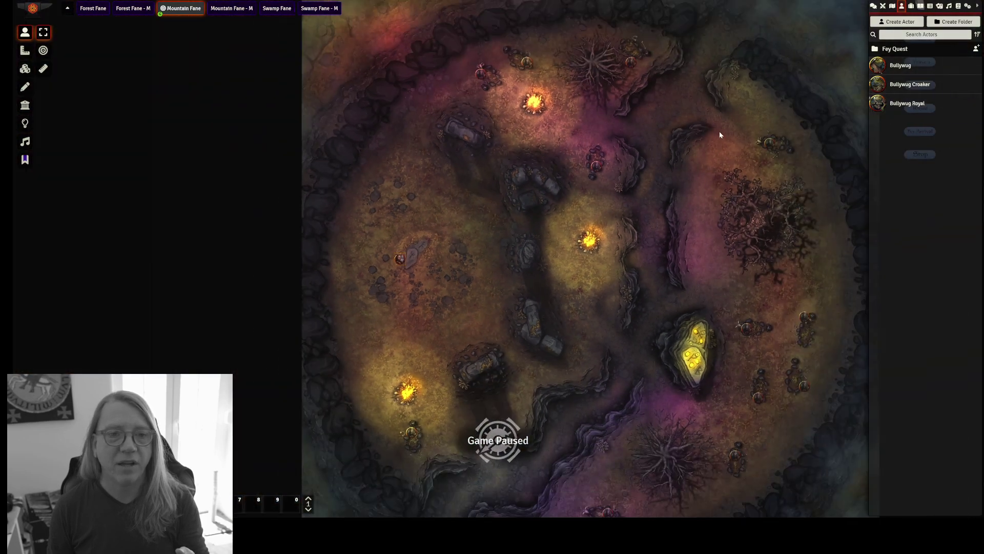
pyautogui.moveTo(720, 134); pyautogui.dragTo(597, 44)
pyautogui.doubleClick(601, 48)
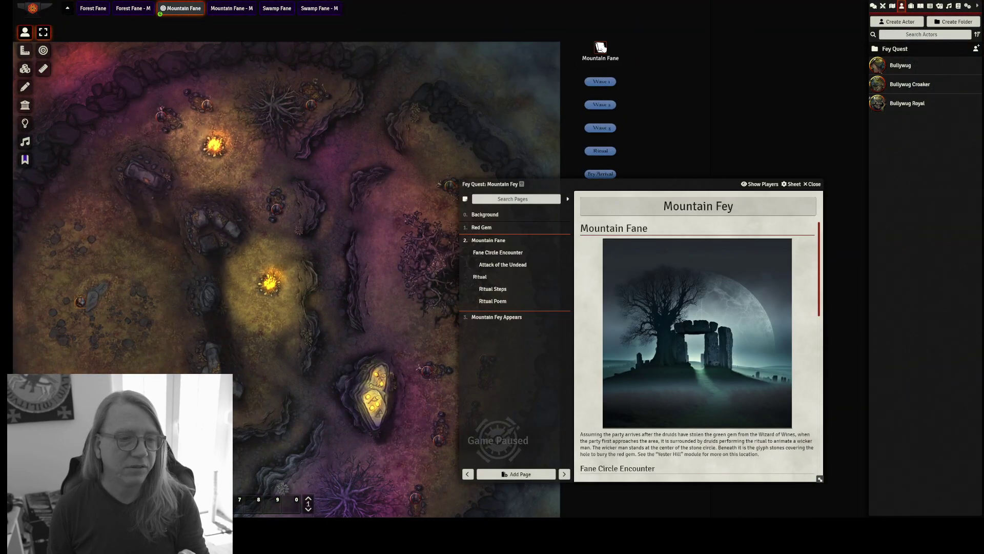
pyautogui.click(474, 314)
# Step: Read the page's Introduction, Fey Staff and Final Message sections and close the journal
pyautogui.scroll(-4, 667, 302)
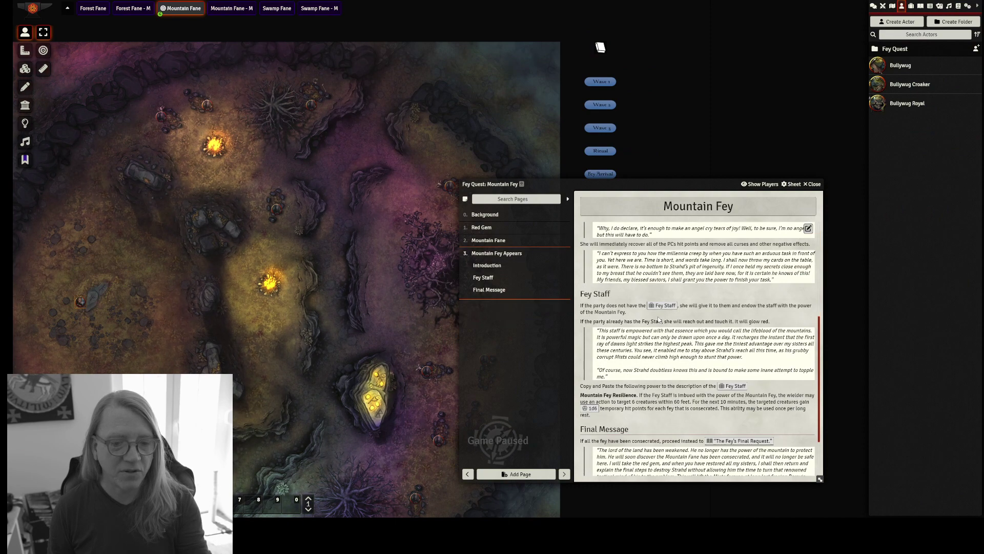
pyautogui.scroll(-2, 645, 404)
pyautogui.scroll(2, 646, 403)
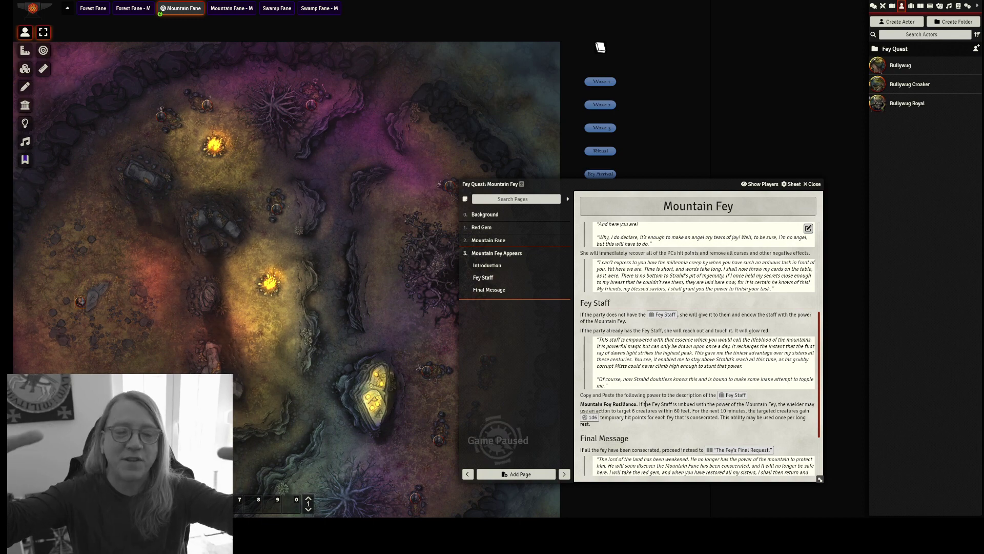
pyautogui.scroll(1, 619, 432)
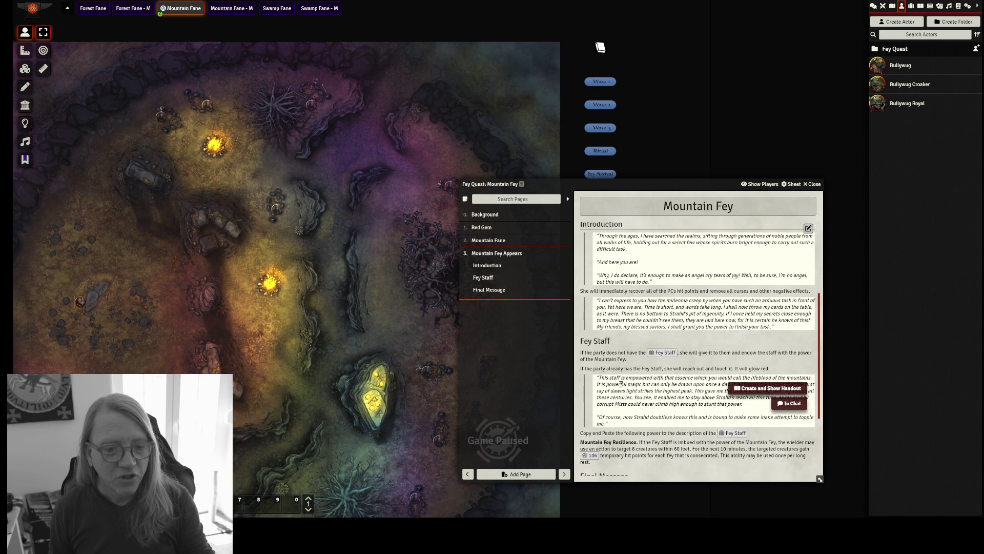
pyautogui.scroll(-3, 619, 431)
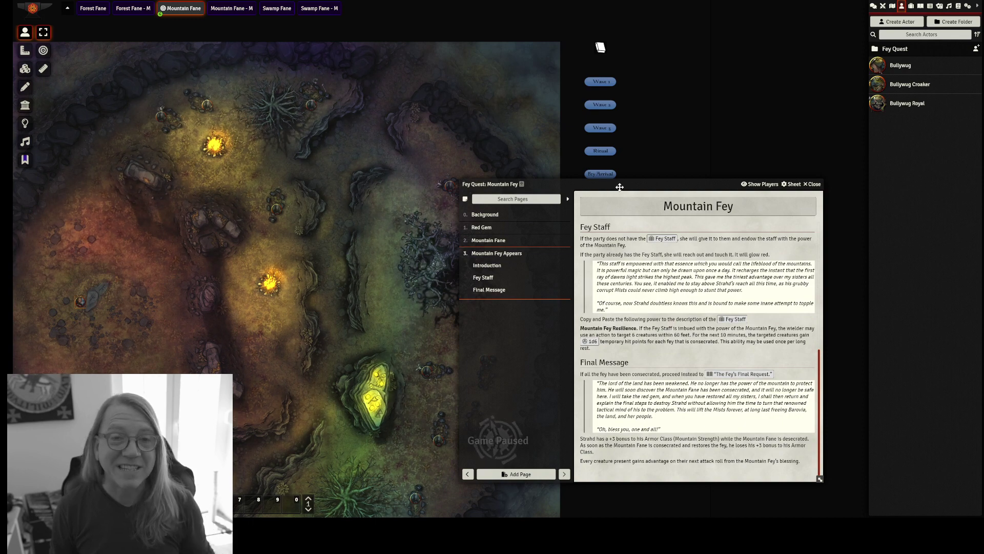
pyautogui.moveTo(612, 185); pyautogui.dragTo(539, 174)
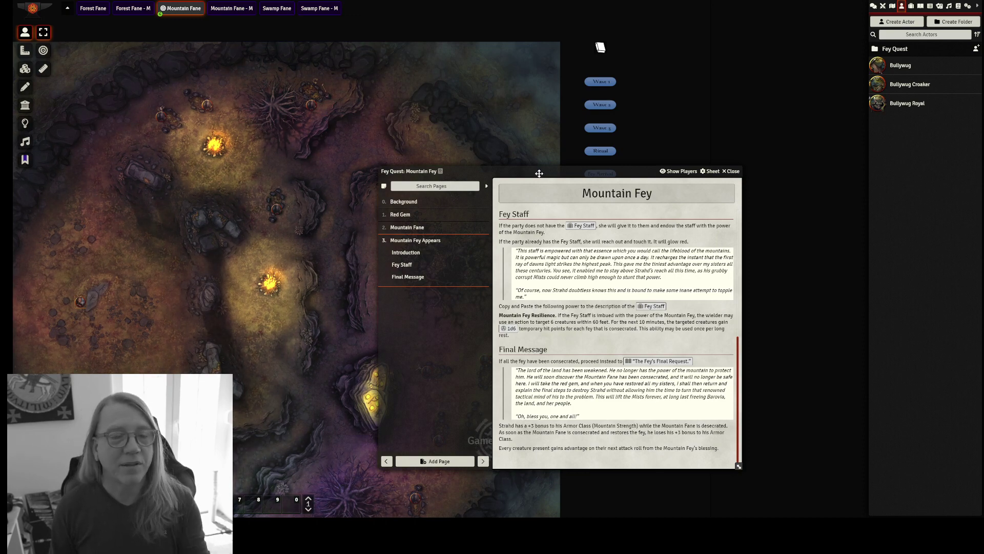
pyautogui.click(731, 172)
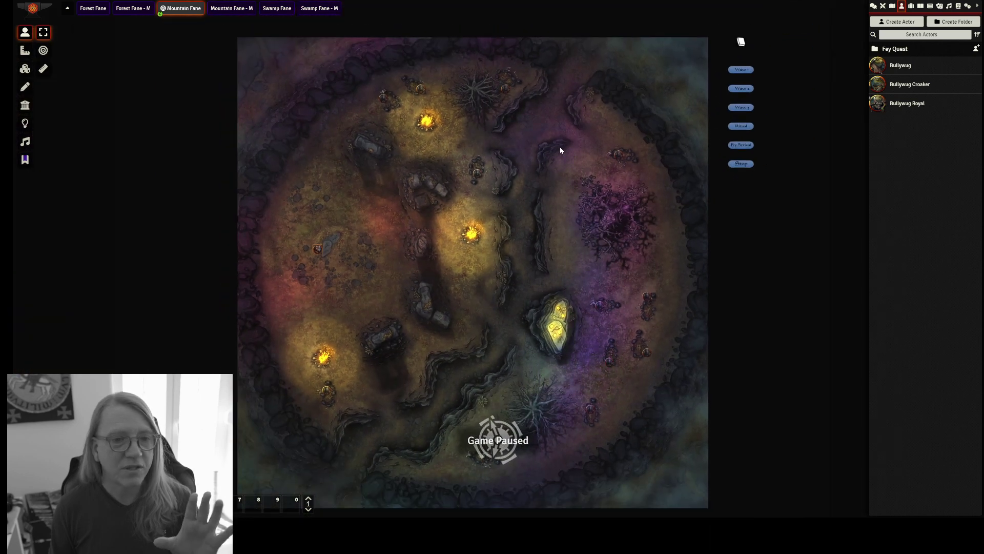
# Step: Stop the Fey Arrival effects and delete all creature tokens from the Mountain Fane map
pyautogui.click(736, 166)
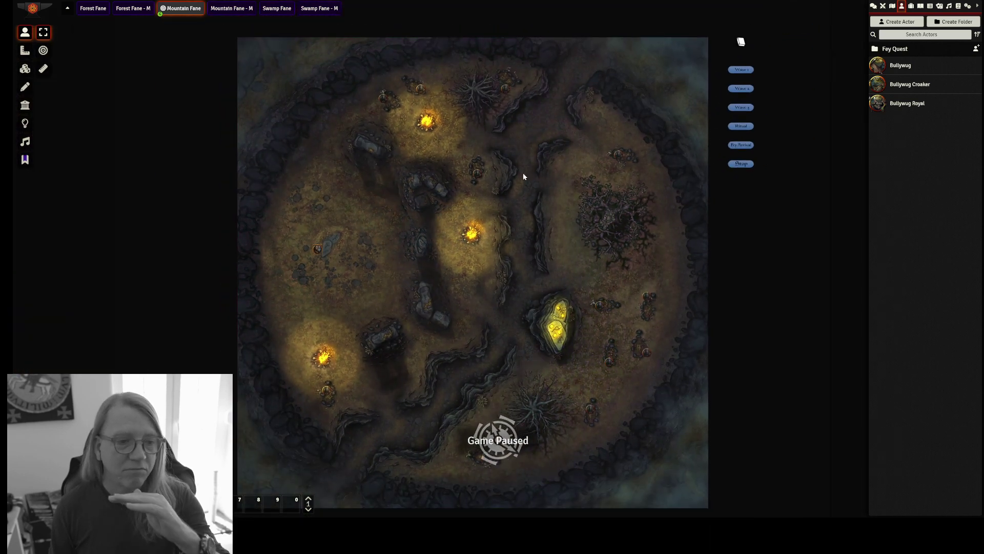
pyautogui.moveTo(245, 60); pyautogui.dragTo(682, 466)
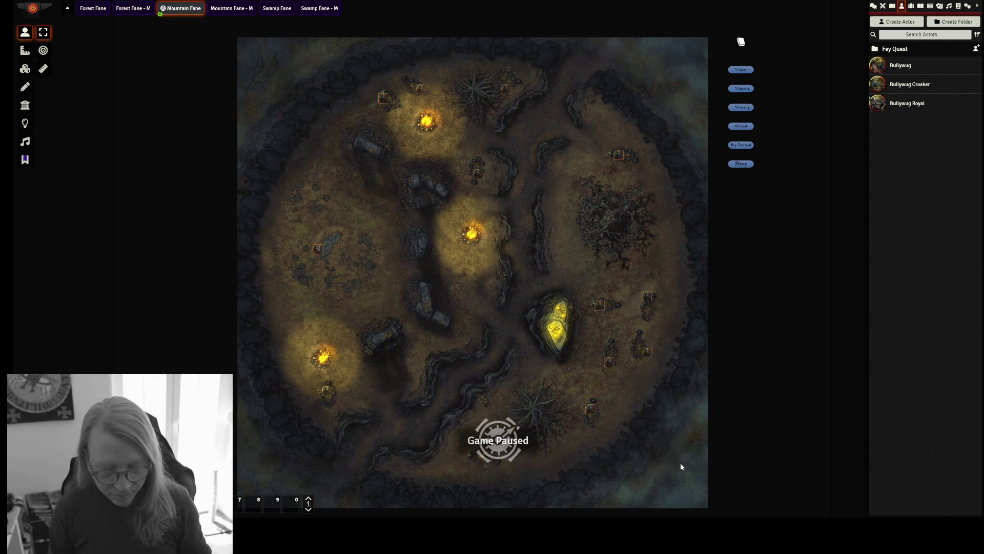
pyautogui.press('Delete')
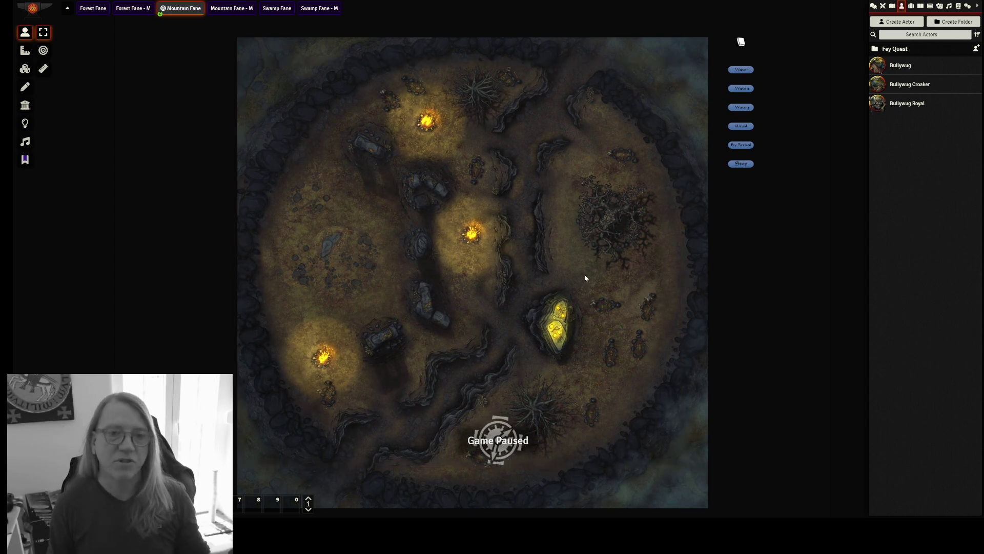
# Step: Run the Ritual and Fey Arrival triggers again on the cleared map and stop their effects
pyautogui.click(741, 127)
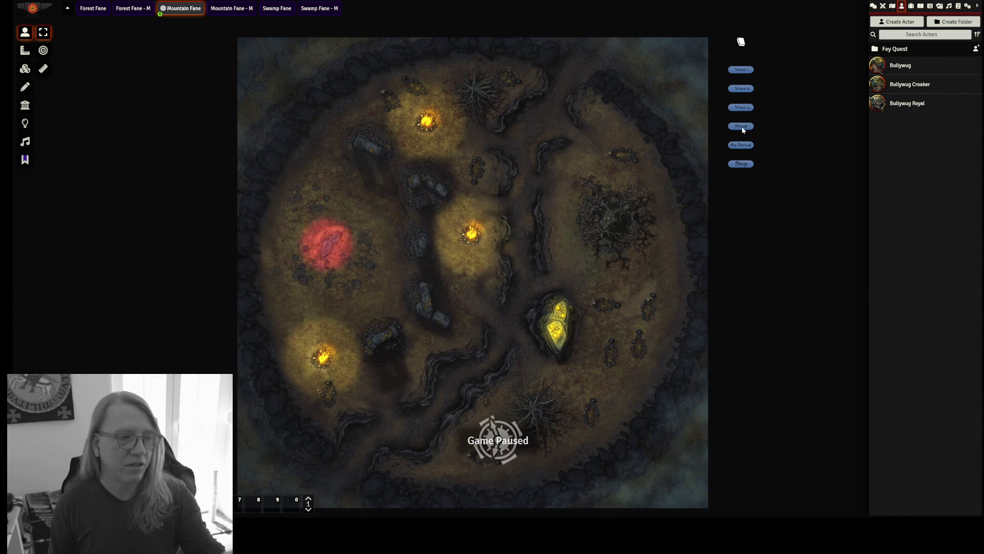
pyautogui.click(739, 146)
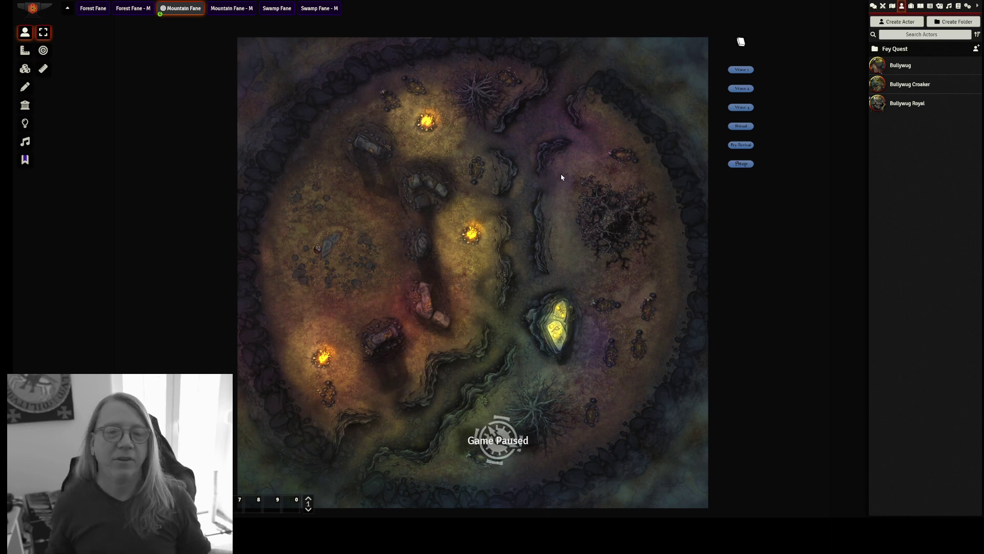
pyautogui.click(746, 164)
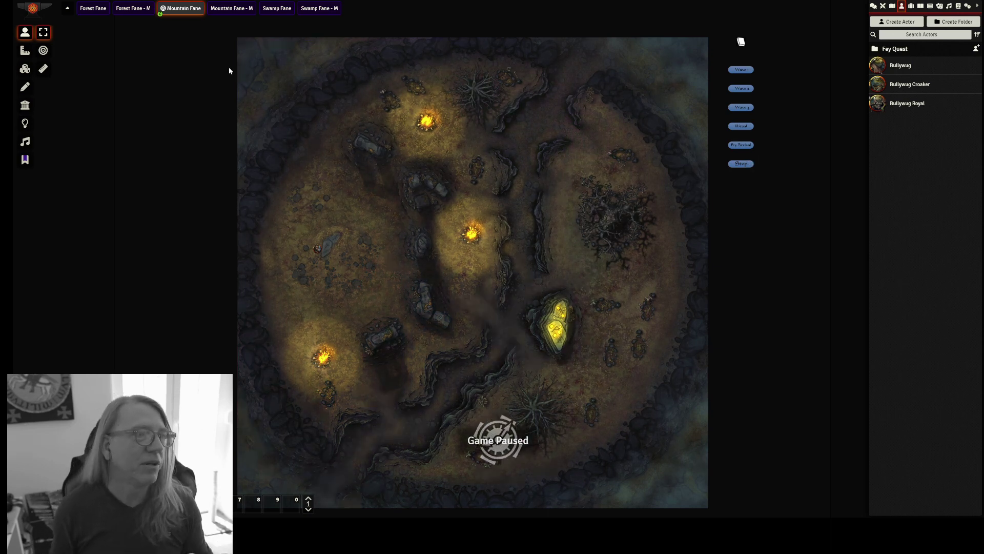
# Step: Switch to the Swamp Fane scene and activate it
pyautogui.click(277, 8)
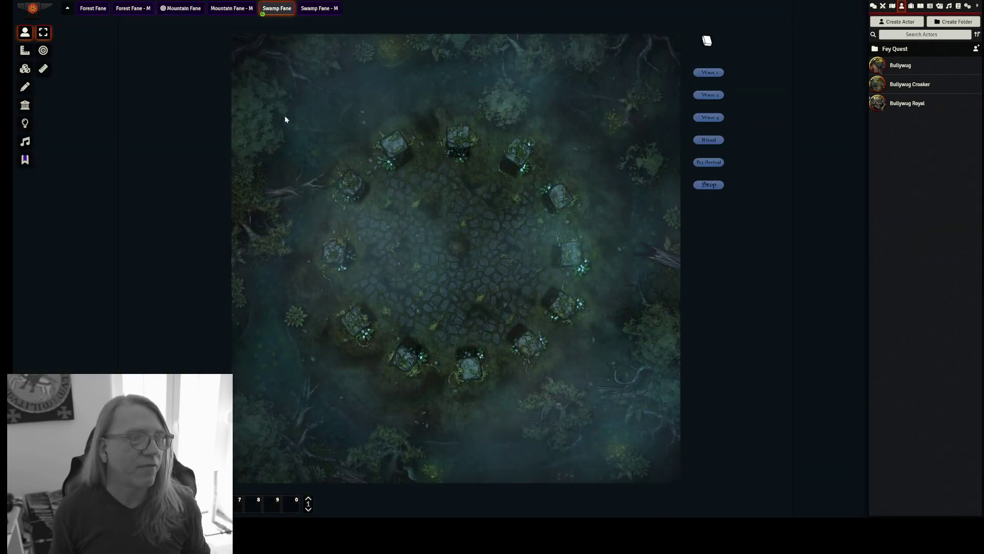
pyautogui.rightClick(280, 10)
pyautogui.click(281, 22)
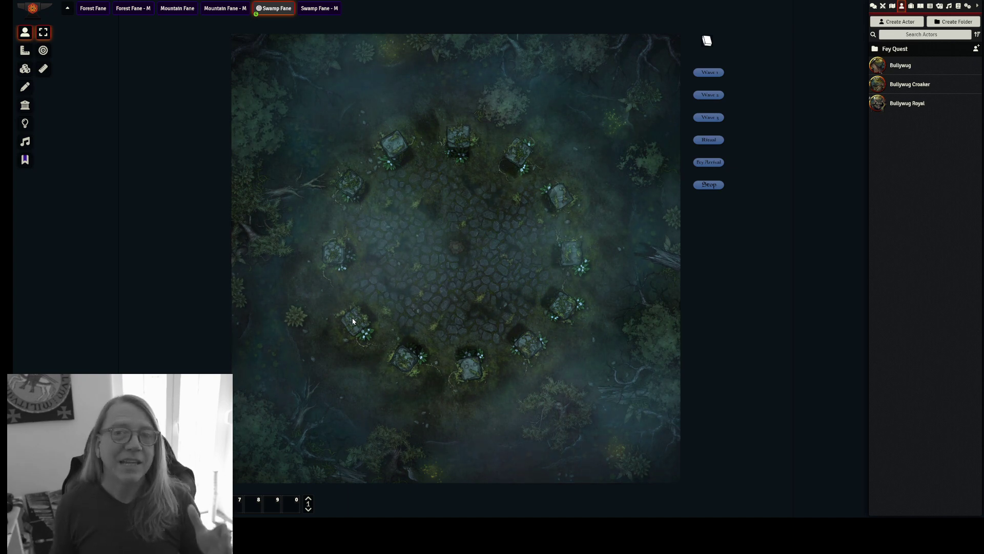
pyautogui.scroll(3, 372, 307)
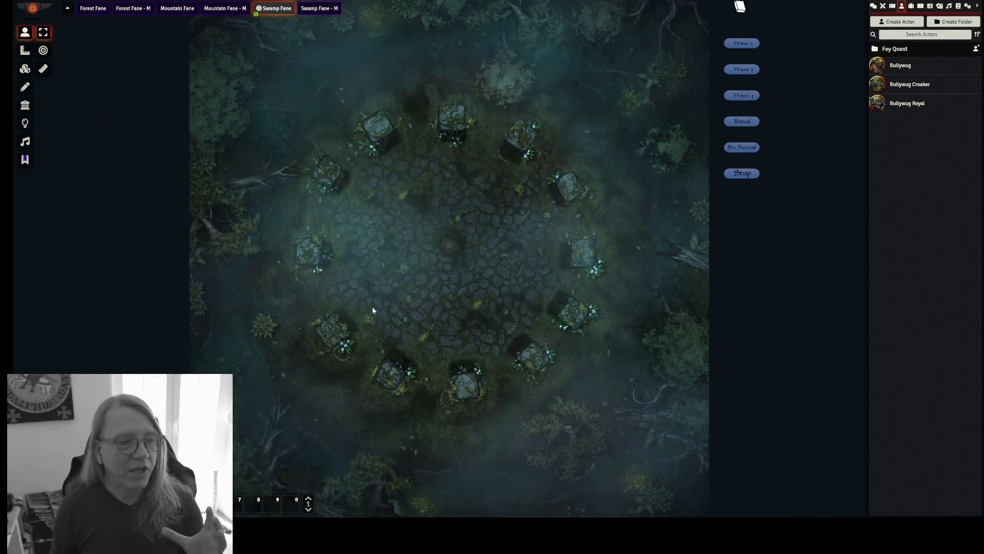
# Step: Run the Ritual trigger on the Swamp Fane map to light up the centre of the stone circle
pyautogui.scroll(2, 372, 307)
pyautogui.moveTo(372, 307); pyautogui.dragTo(414, 296)
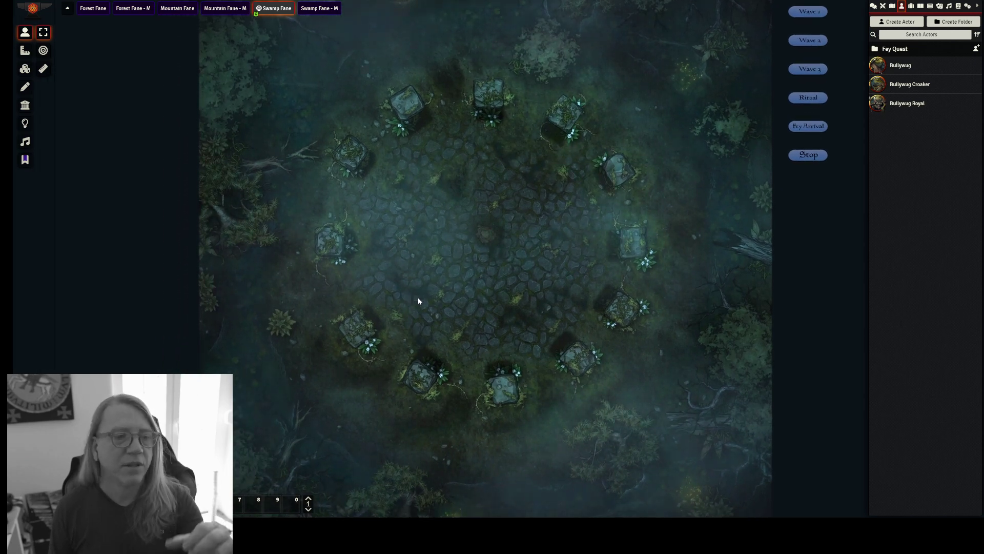
pyautogui.scroll(1, 418, 302)
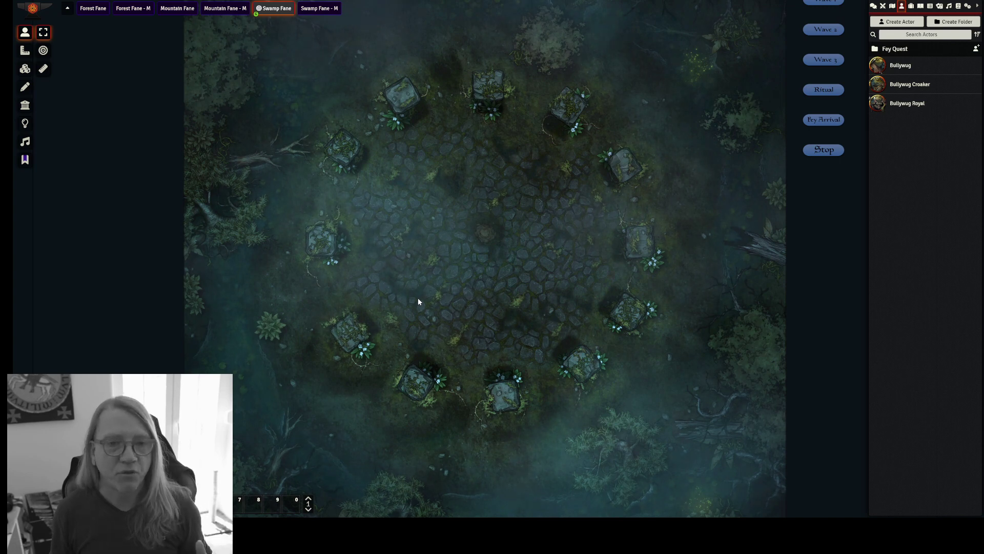
pyautogui.click(821, 91)
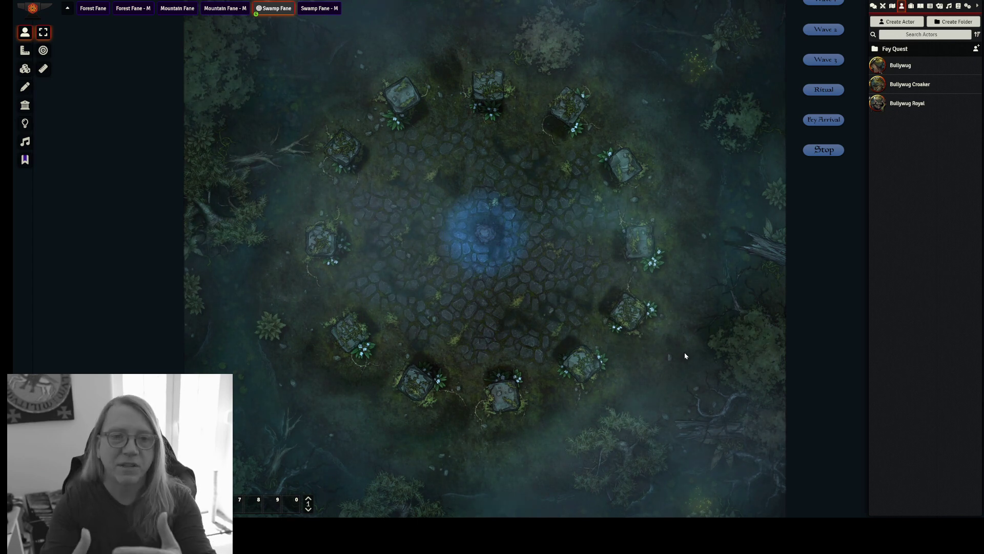
# Step: Open the Water Fane journal from the map note, read its Ritual Steps and Ritual Poem sections beside the map, and close it
pyautogui.scroll(-4, 685, 287)
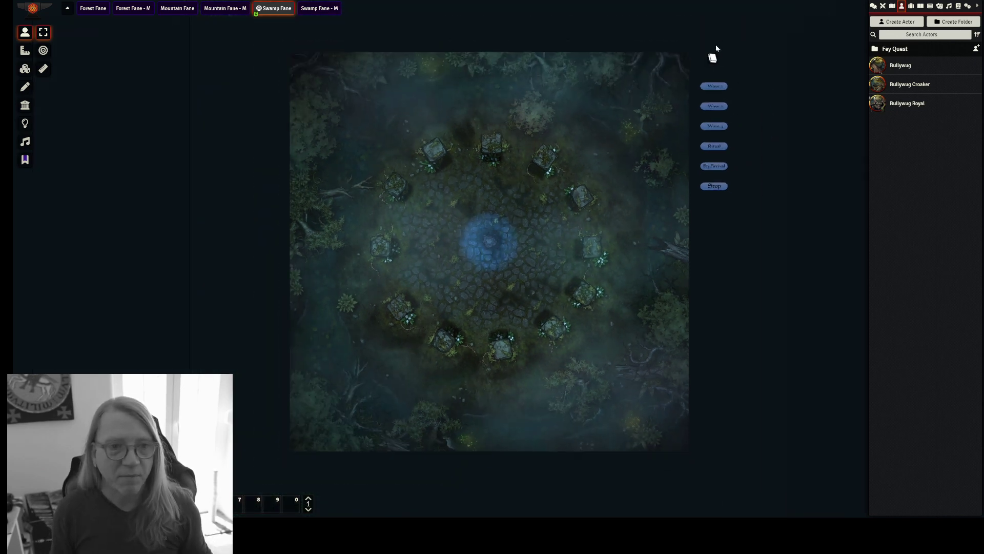
pyautogui.doubleClick(712, 61)
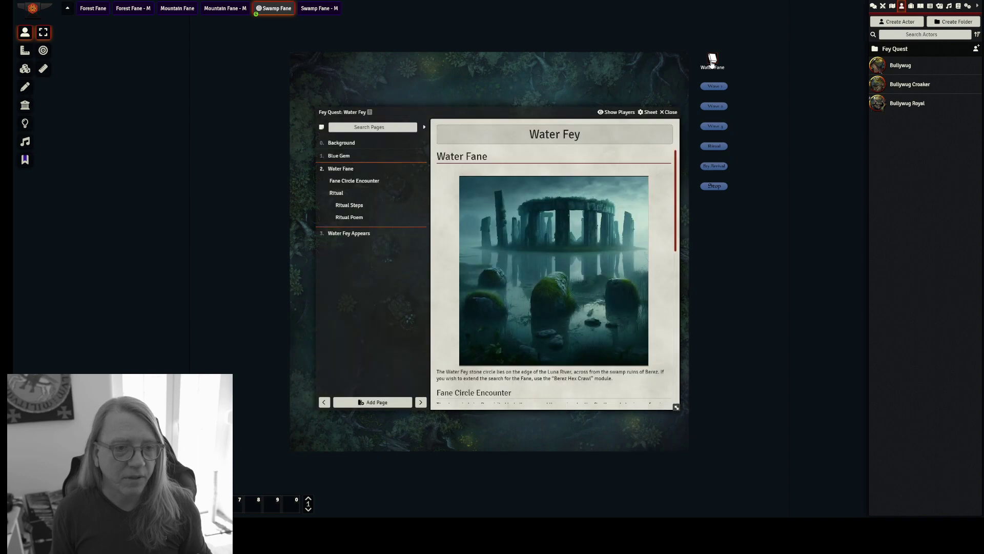
pyautogui.click(362, 218)
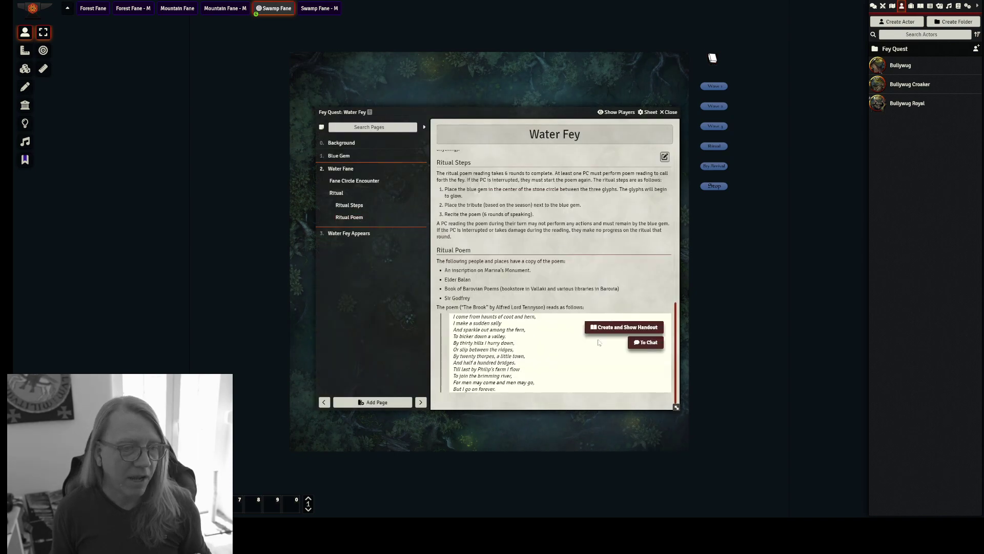
pyautogui.moveTo(460, 112); pyautogui.dragTo(224, 96)
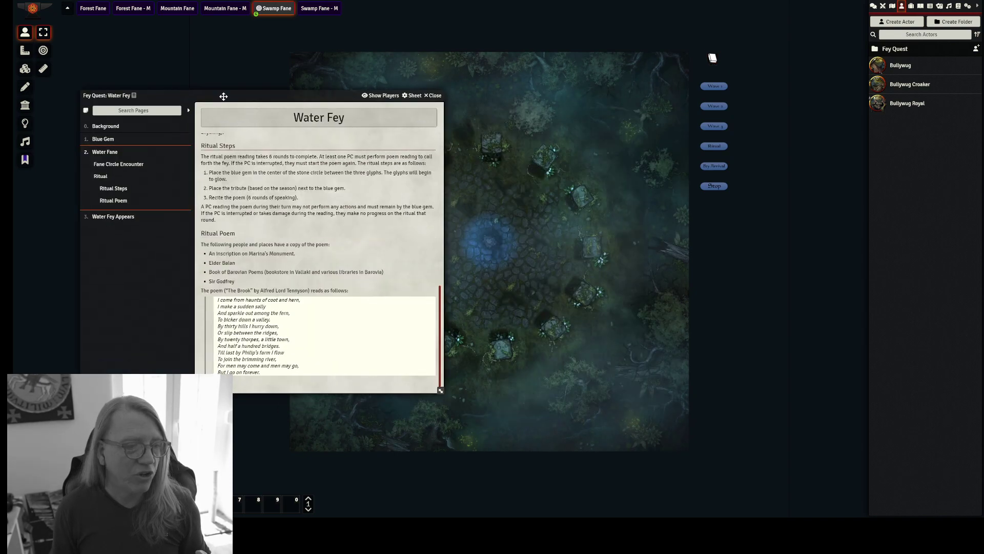
pyautogui.moveTo(275, 310)
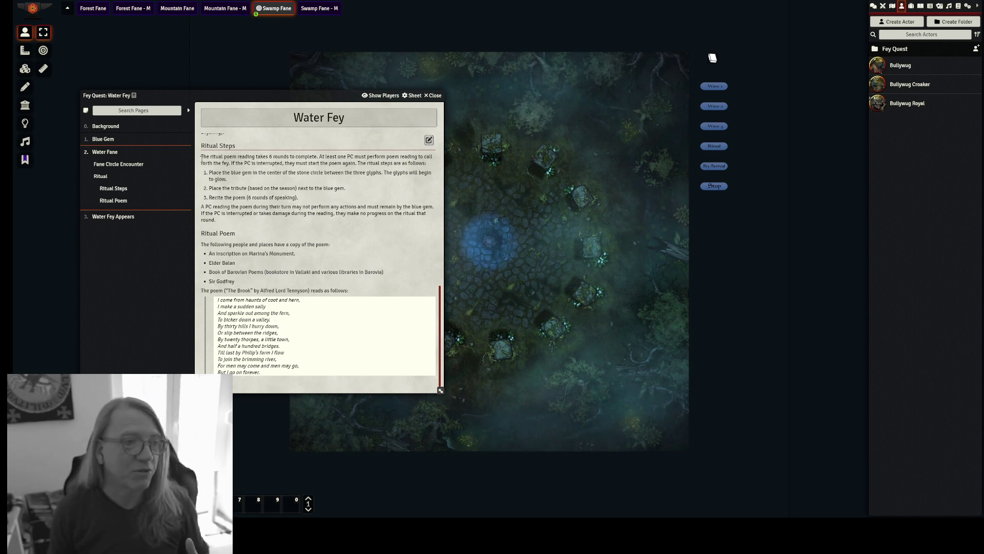
pyautogui.click(432, 96)
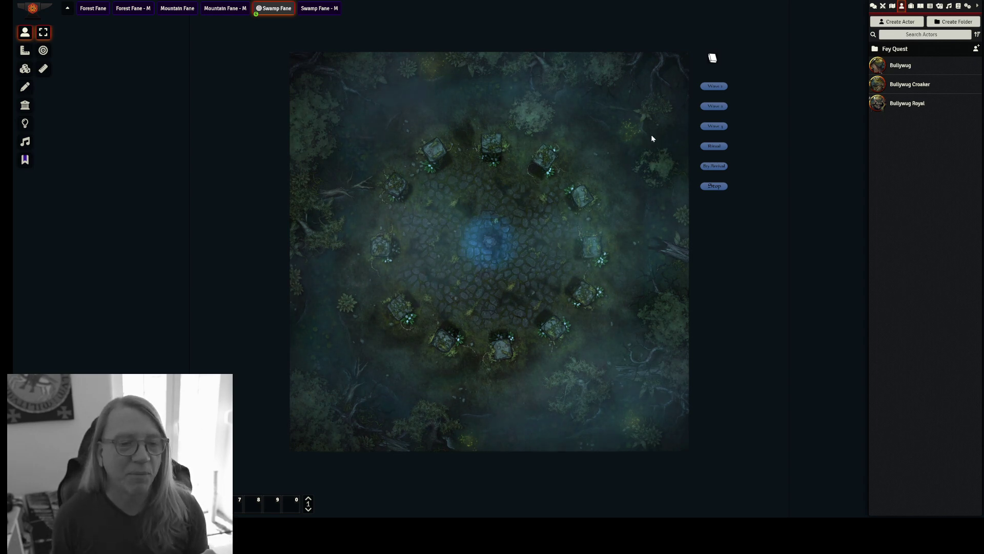
# Step: Trigger the Wave 1 encounter on the Swamp Fane and inspect the creature tokens along the map's east edge
pyautogui.scroll(2, 649, 137)
pyautogui.click(736, 68)
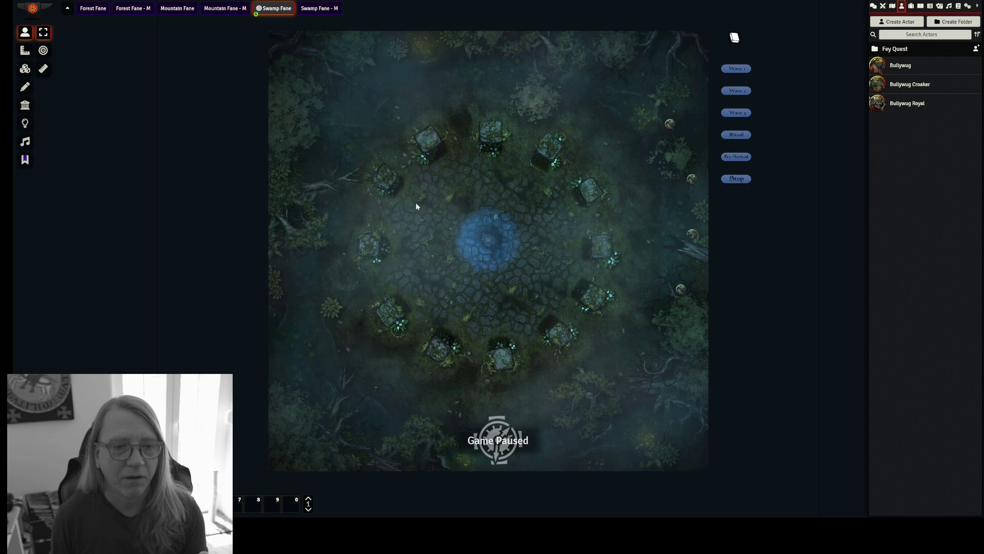
pyautogui.scroll(1, 448, 172)
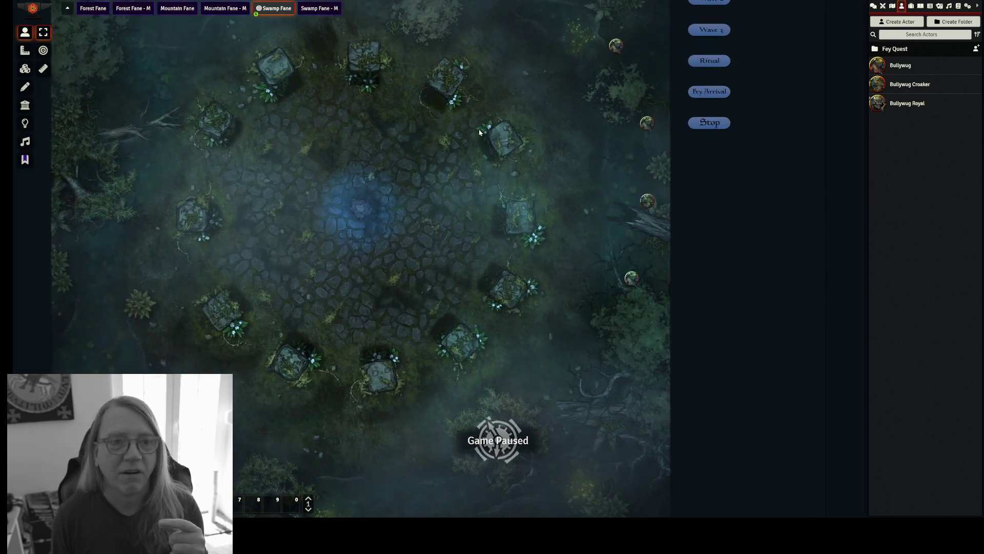
pyautogui.scroll(1, 450, 157)
pyautogui.scroll(1, 450, 158)
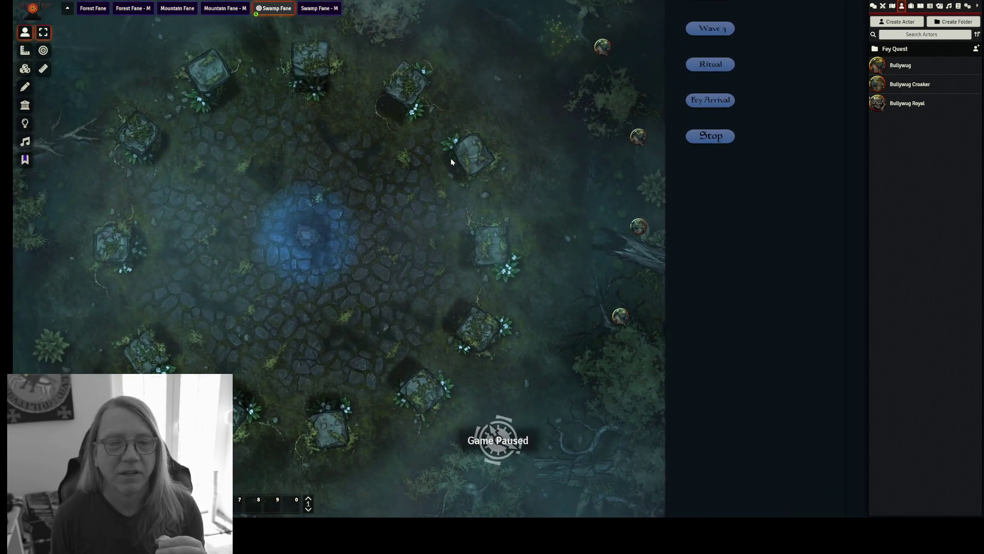
pyautogui.scroll(1, 451, 158)
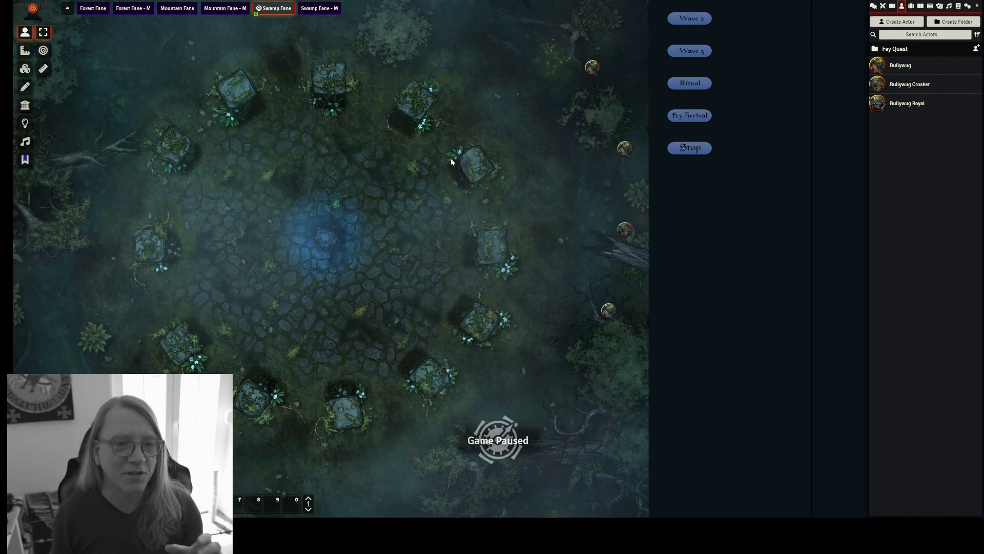
# Step: Open the Bullywug Croaker token's sheet, read the description of its Rooooo-glog action among its features, and close the sheet
pyautogui.doubleClick(625, 230)
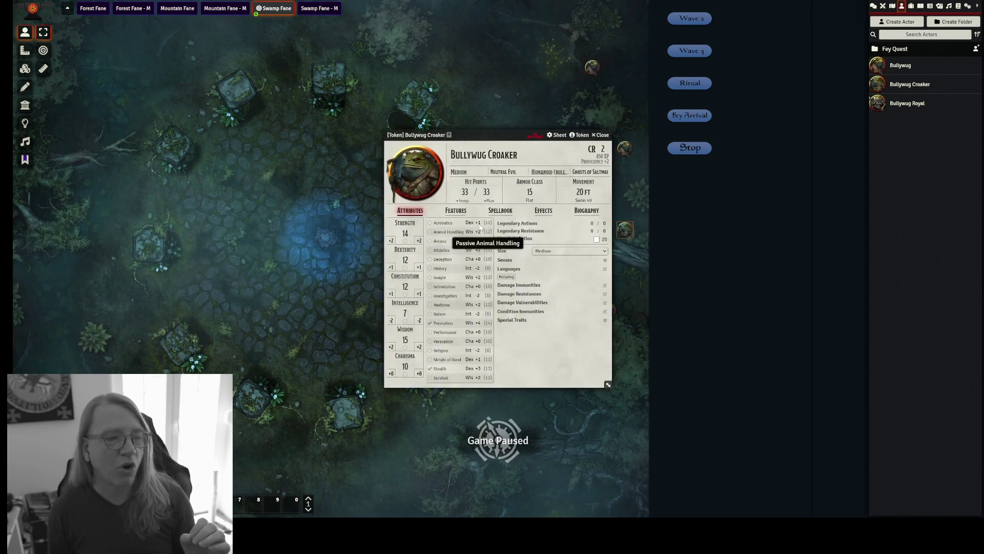
pyautogui.click(456, 213)
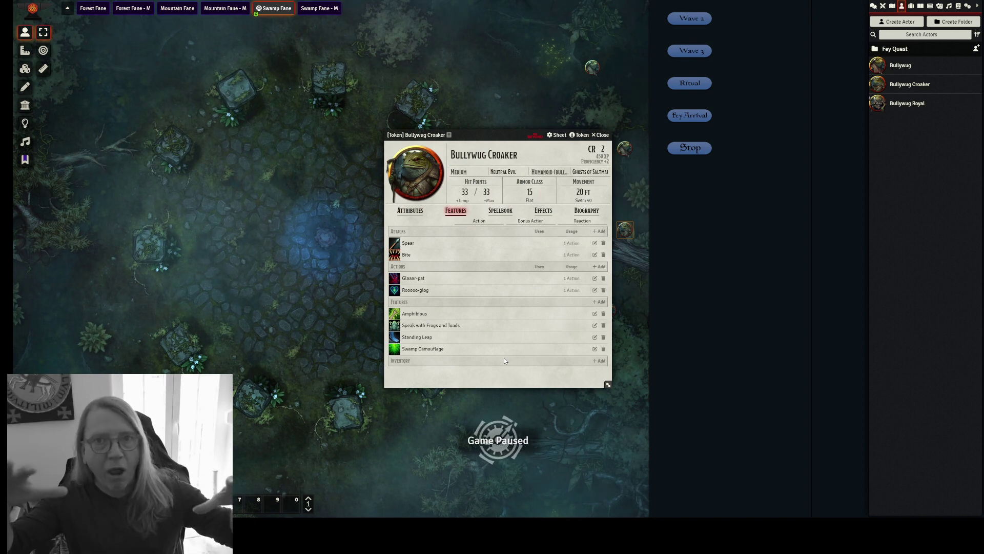
pyautogui.click(410, 292)
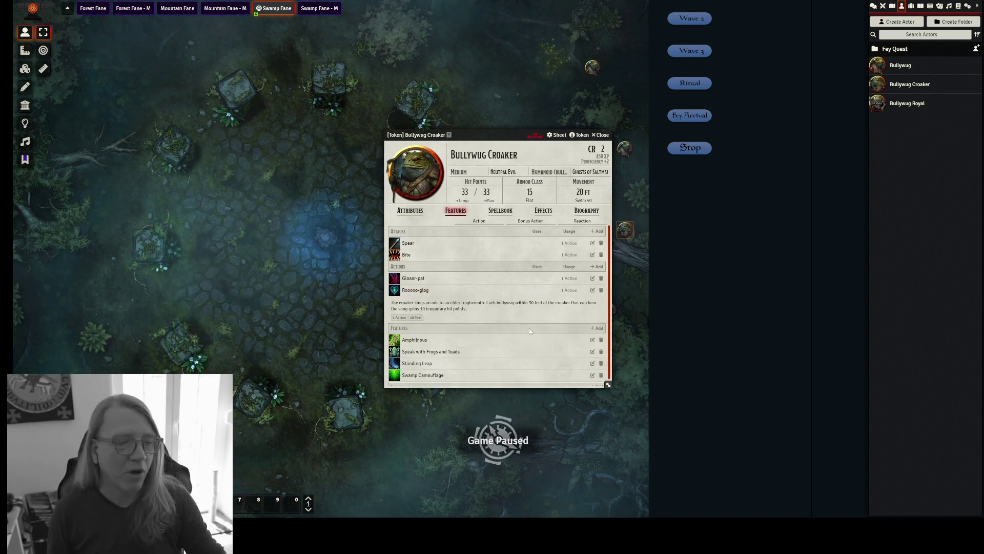
pyautogui.click(602, 134)
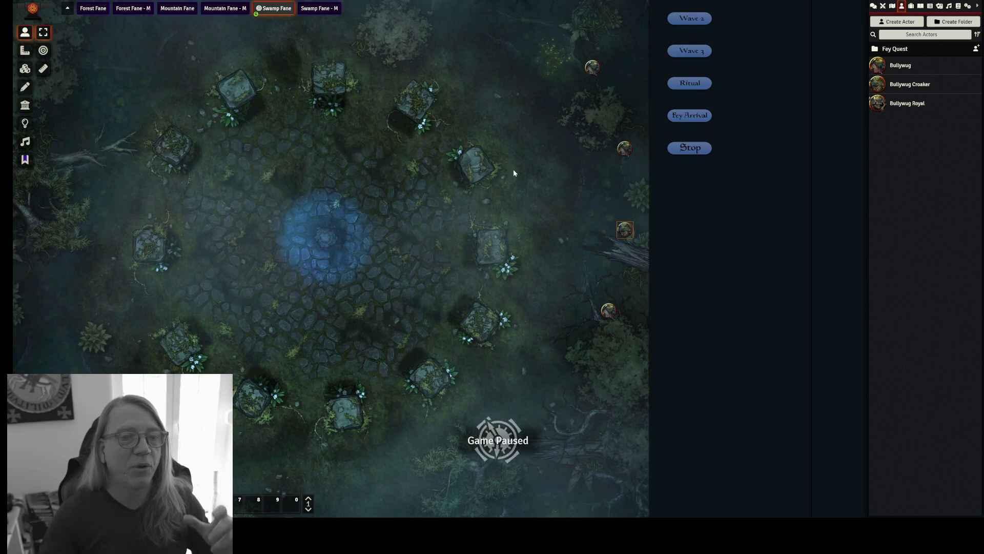
# Step: Trigger the Wave 2 encounter and read the Croaked Decree action on the Bullywug Royal token's sheet, closing it when done
pyautogui.scroll(-5, 467, 134)
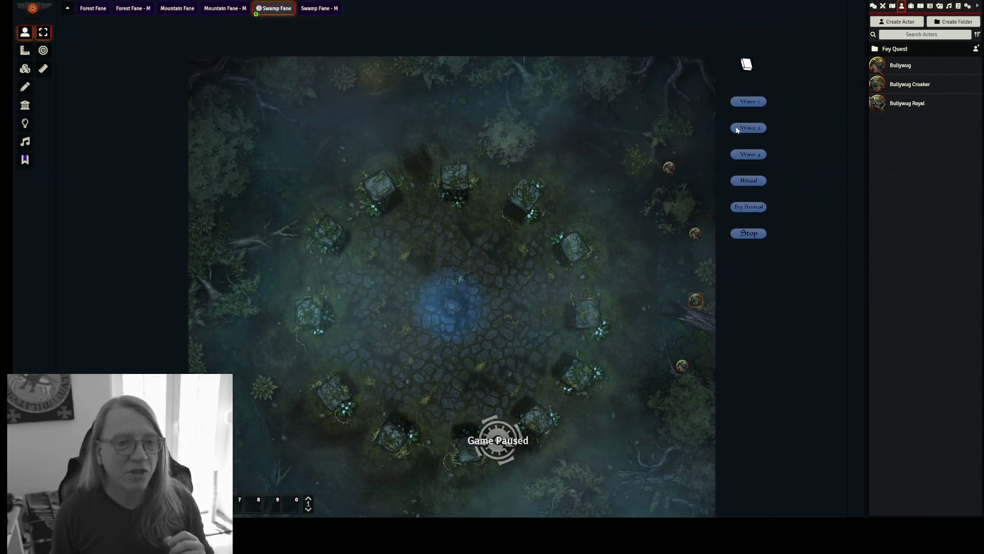
pyautogui.click(749, 128)
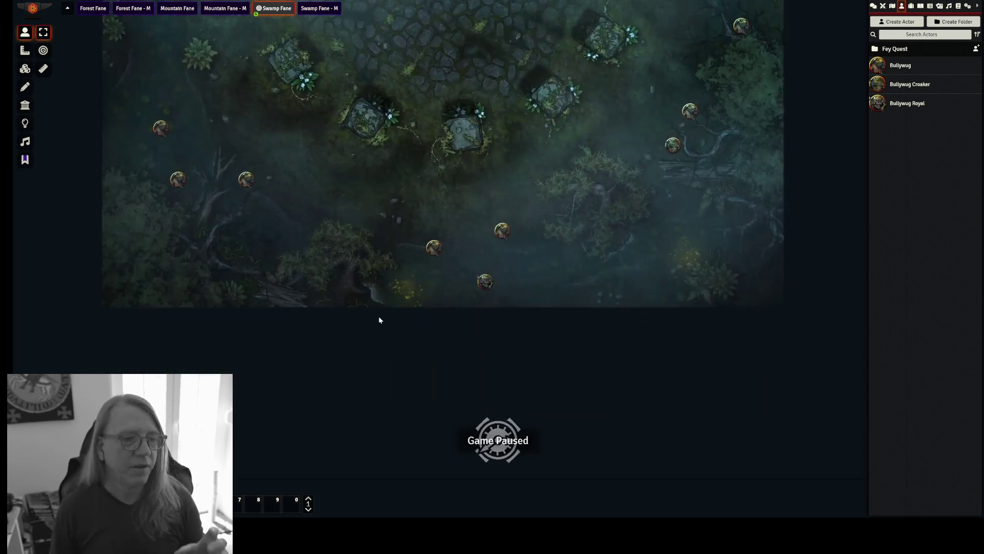
pyautogui.doubleClick(489, 285)
pyautogui.moveTo(460, 136); pyautogui.dragTo(443, 58)
pyautogui.click(444, 134)
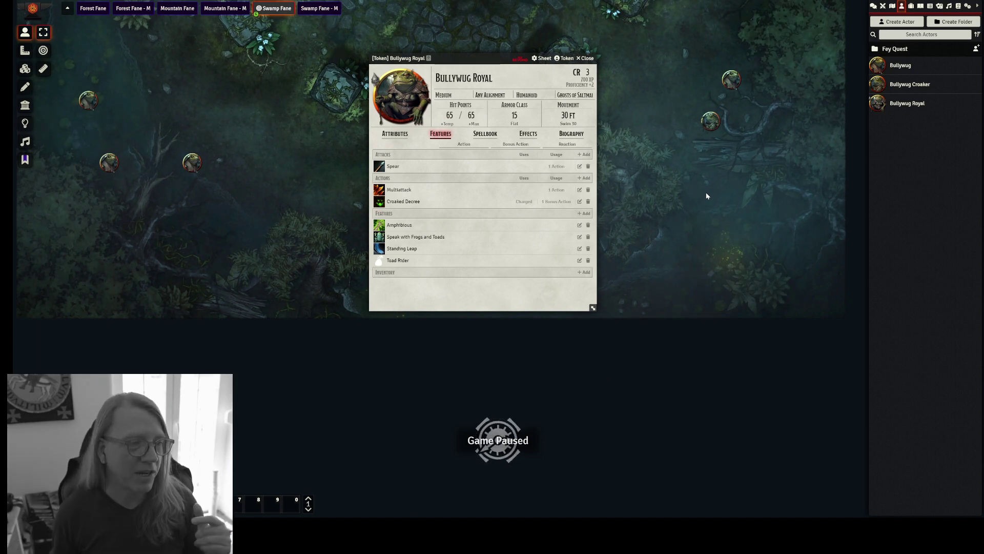
pyautogui.click(407, 201)
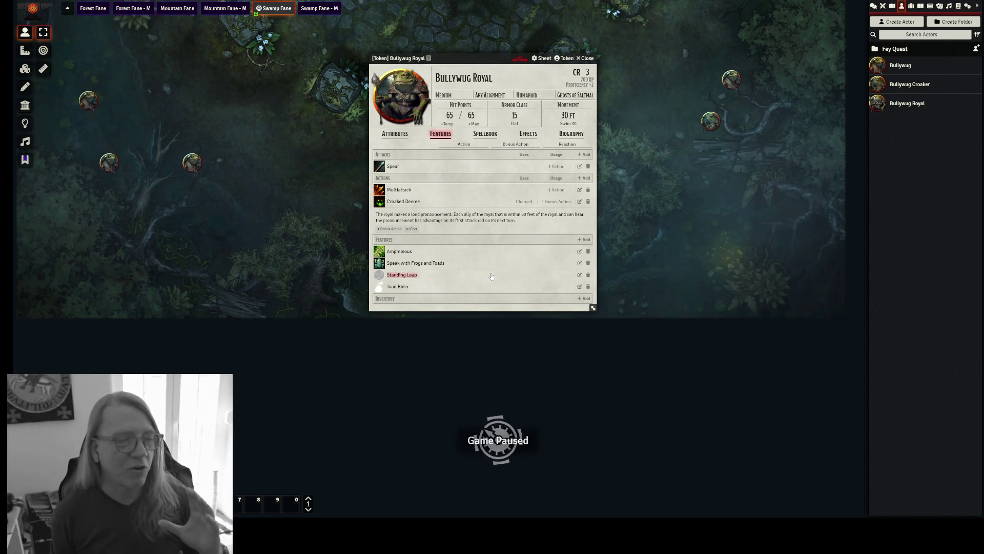
pyautogui.click(586, 58)
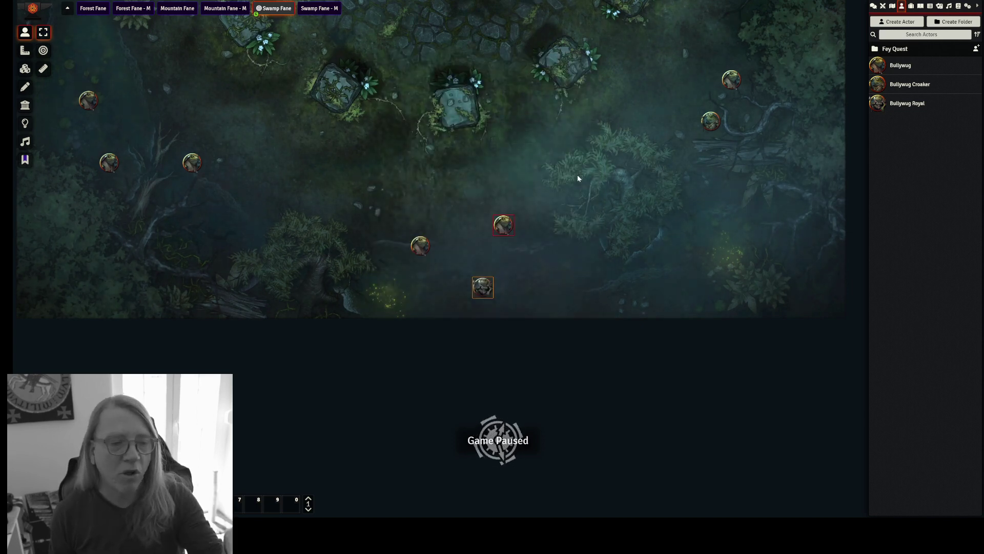
# Step: Trigger the Fey Arrival and look over the Water Fey token's character sheet, closing it when done
pyautogui.scroll(-2, 611, 183)
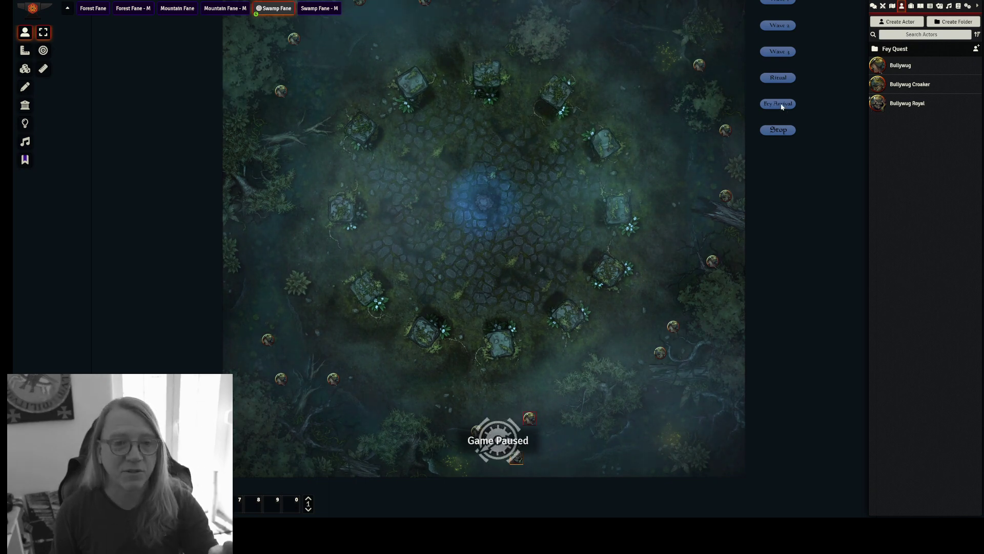
pyautogui.click(780, 105)
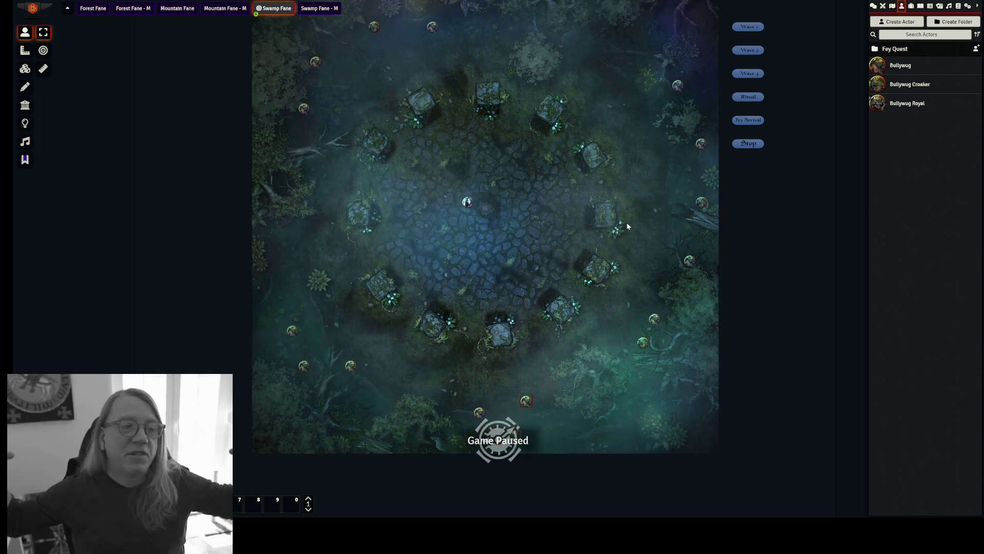
pyautogui.scroll(5, 464, 272)
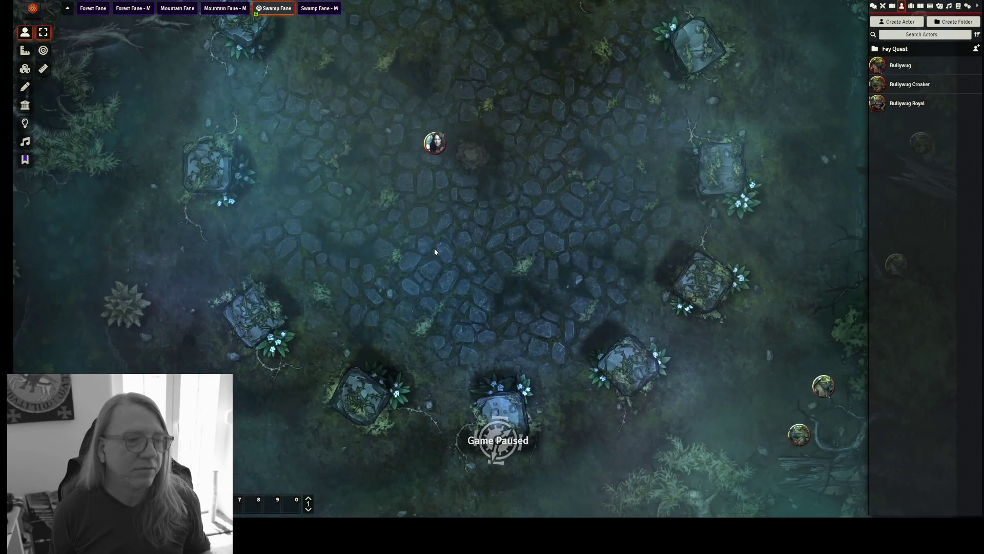
pyautogui.doubleClick(434, 142)
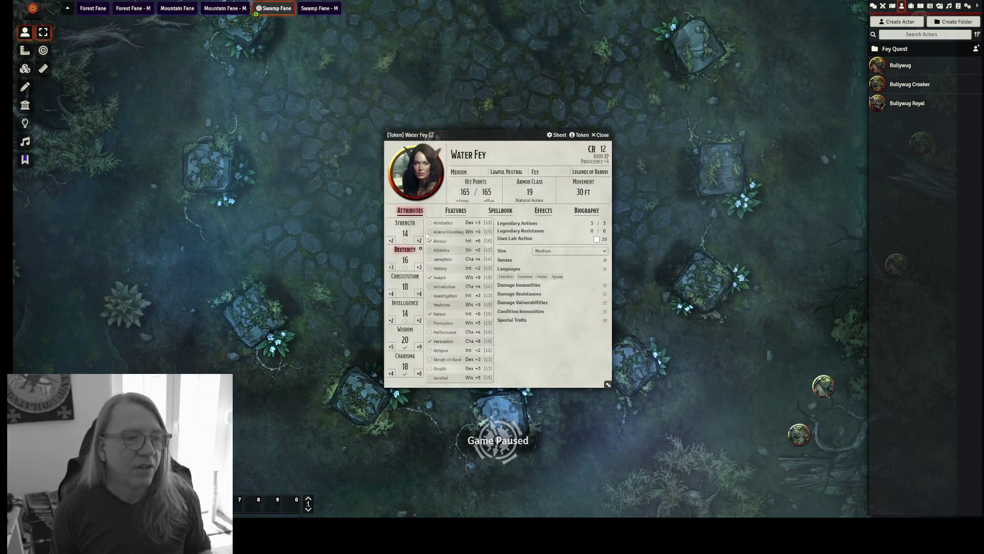
pyautogui.moveTo(478, 134); pyautogui.dragTo(604, 88)
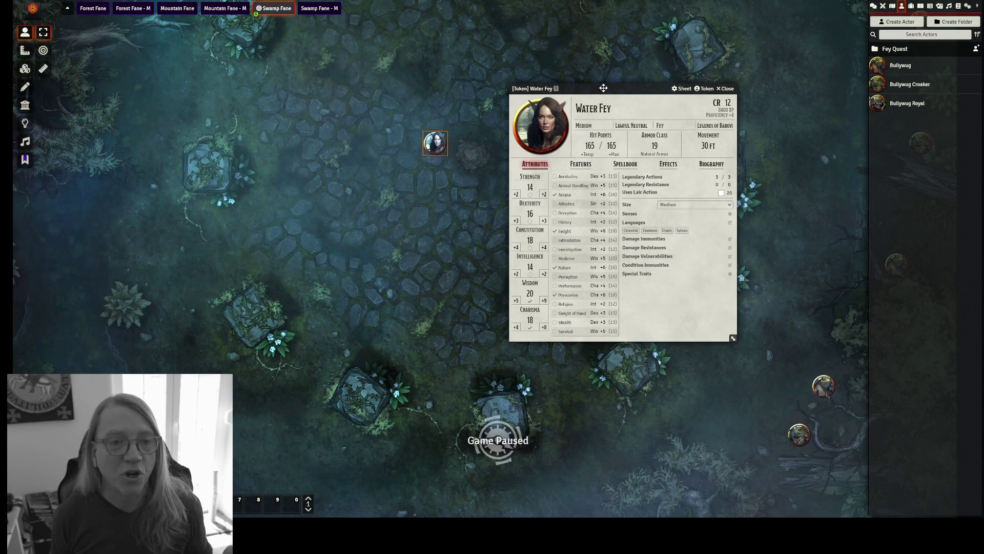
pyautogui.click(727, 88)
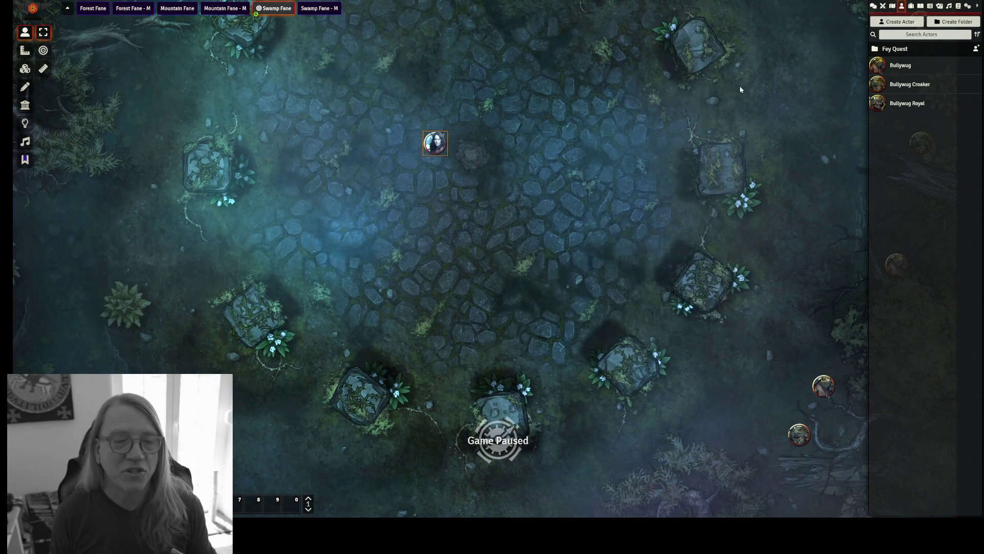
# Step: Reopen the Water Fane journal, read the Introduction and Fey Staff sections of its Water Fey Appears page, and close it
pyautogui.scroll(-6, 501, 178)
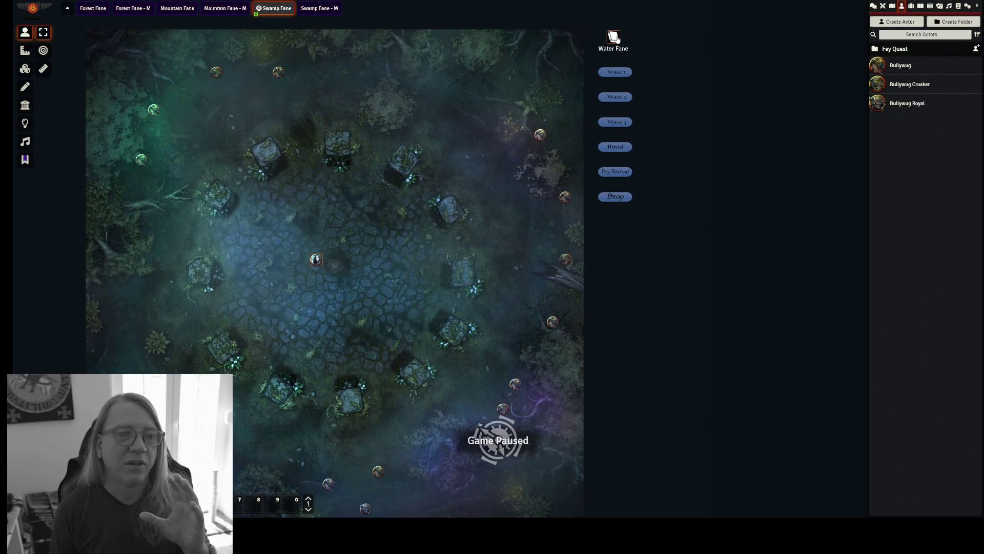
pyautogui.doubleClick(615, 38)
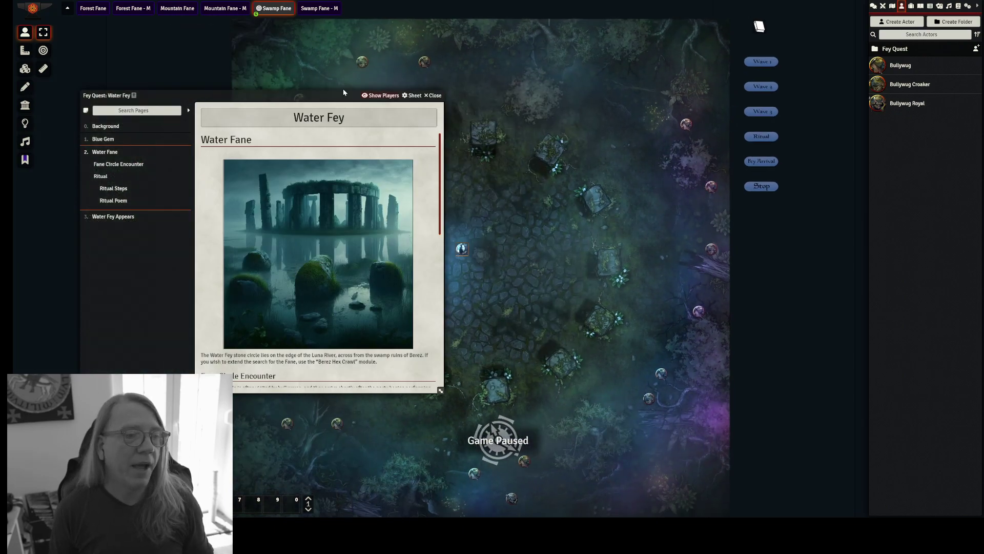
pyautogui.moveTo(296, 96); pyautogui.dragTo(507, 58)
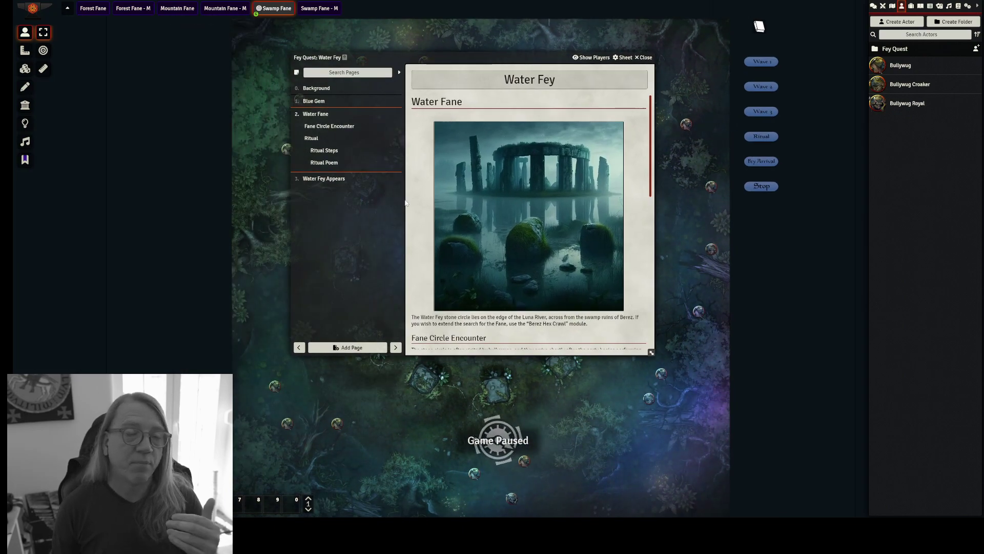
pyautogui.click(338, 179)
pyautogui.scroll(-4, 531, 202)
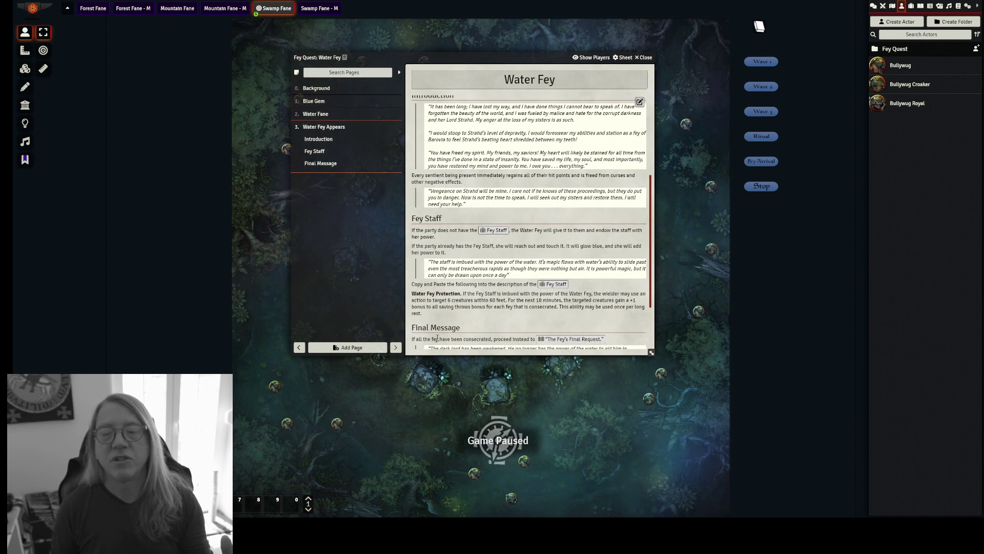
pyautogui.scroll(1, 435, 338)
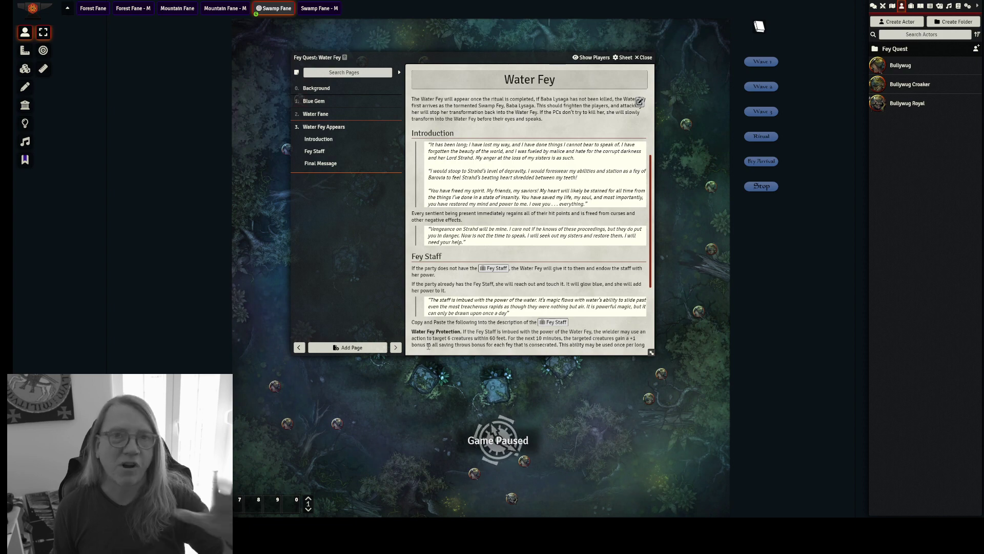
pyautogui.click(639, 58)
# Step: Display the journal entries in the Fey Quest folder
pyautogui.scroll(-2, 624, 134)
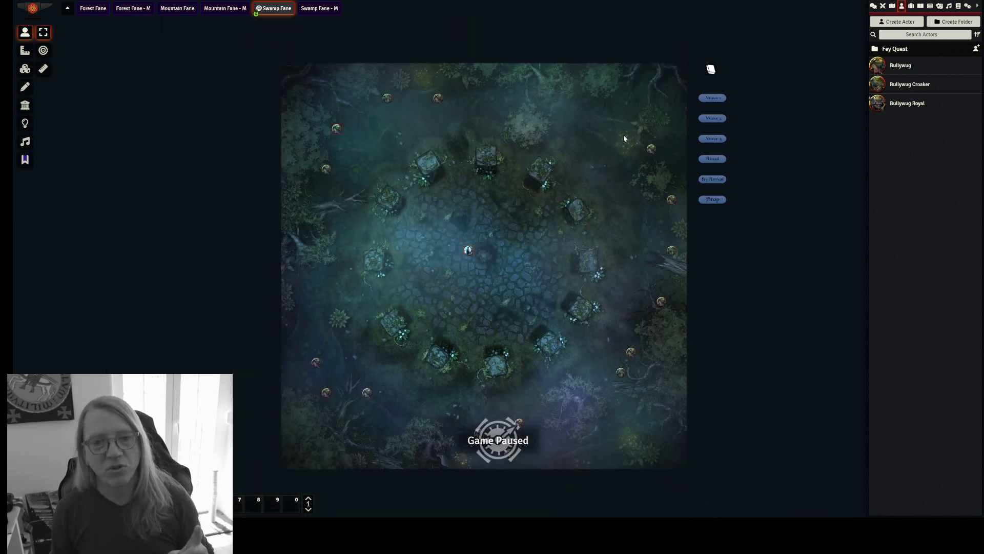
pyautogui.click(919, 6)
pyautogui.click(899, 50)
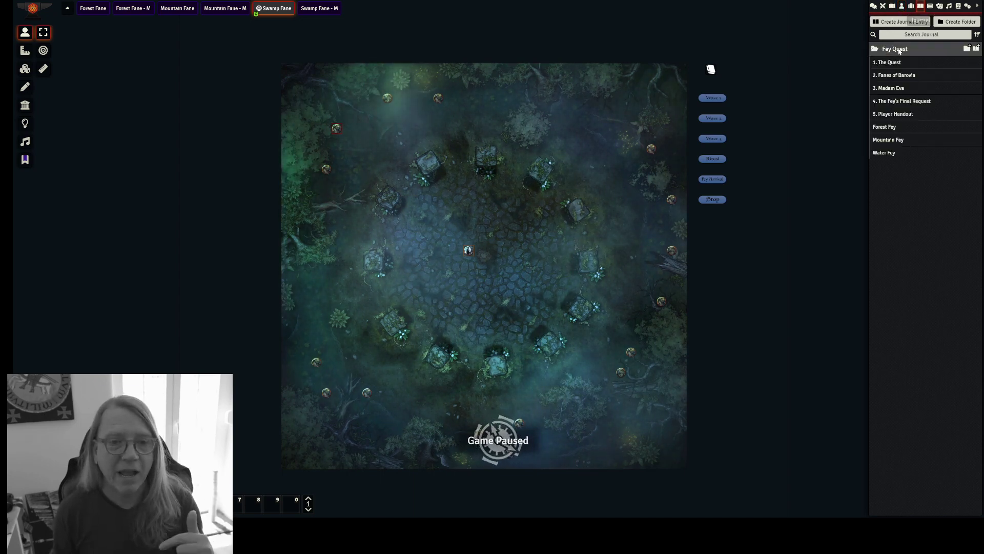
# Step: Open the 5. Player Handout journal, skim its Fanes of Barovia book and show the options available for that page
pyautogui.click(889, 115)
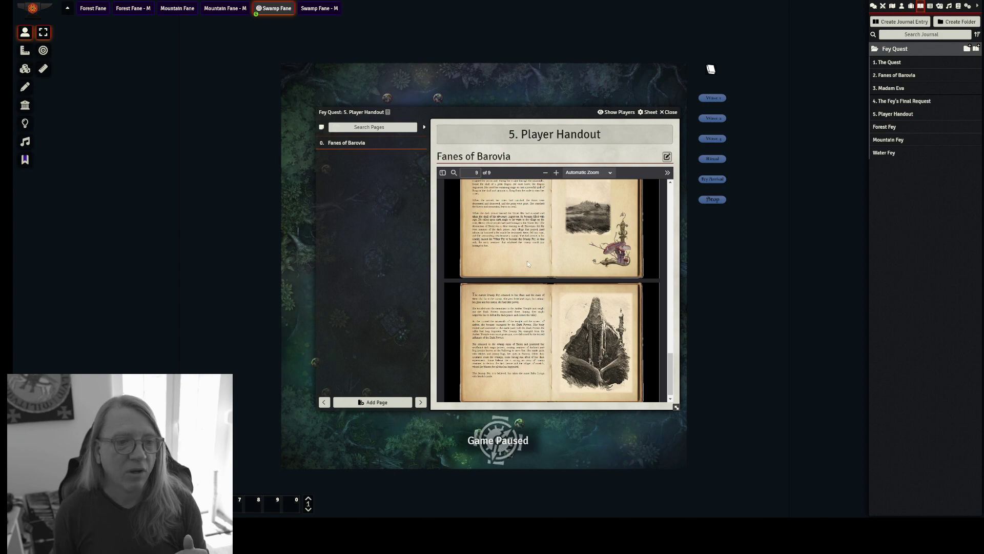
pyautogui.scroll(3, 533, 261)
pyautogui.scroll(2, 547, 266)
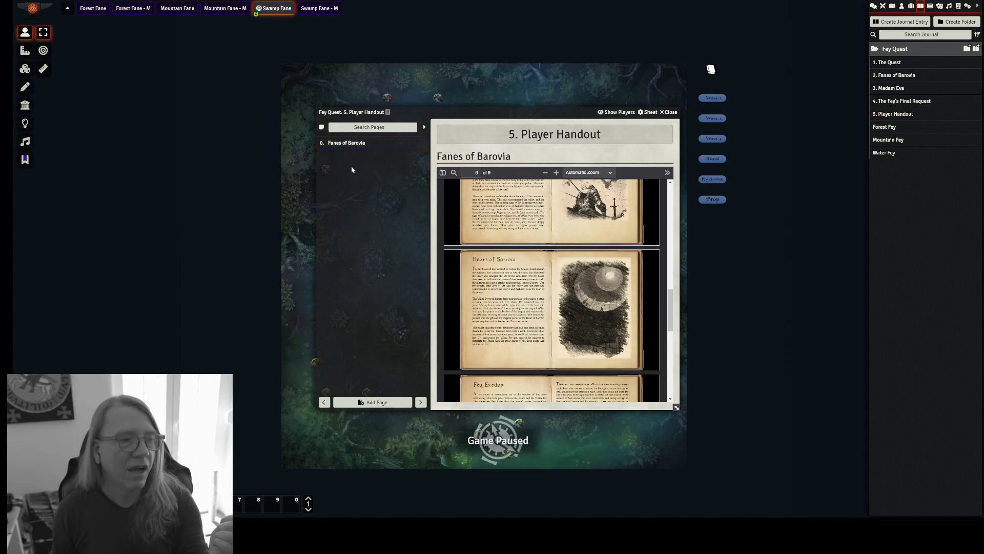
pyautogui.rightClick(357, 144)
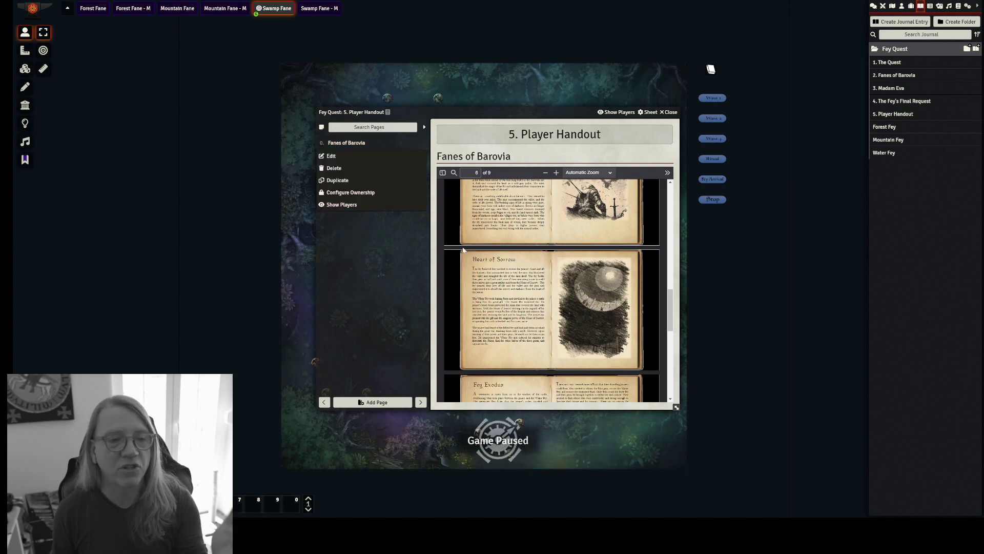
# Step: Look through the Fanes of Barovia handout from its cover page onward and close the journal
pyautogui.scroll(15, 556, 287)
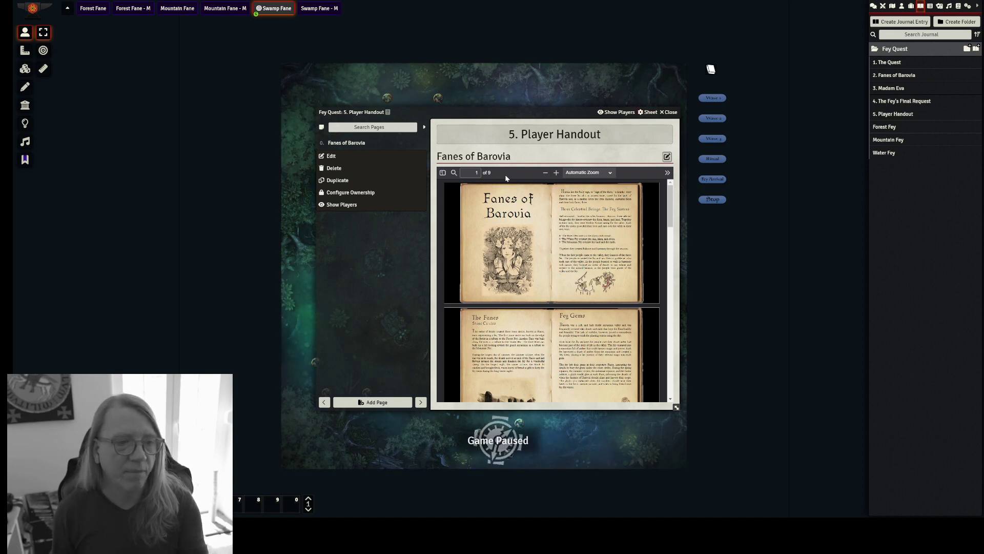
pyautogui.scroll(-5, 553, 218)
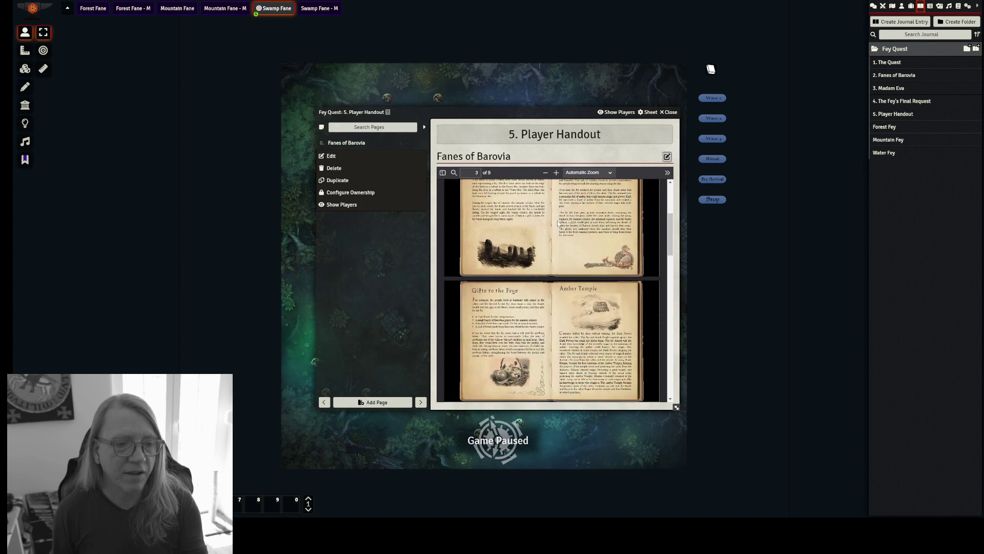
pyautogui.scroll(-8, 559, 224)
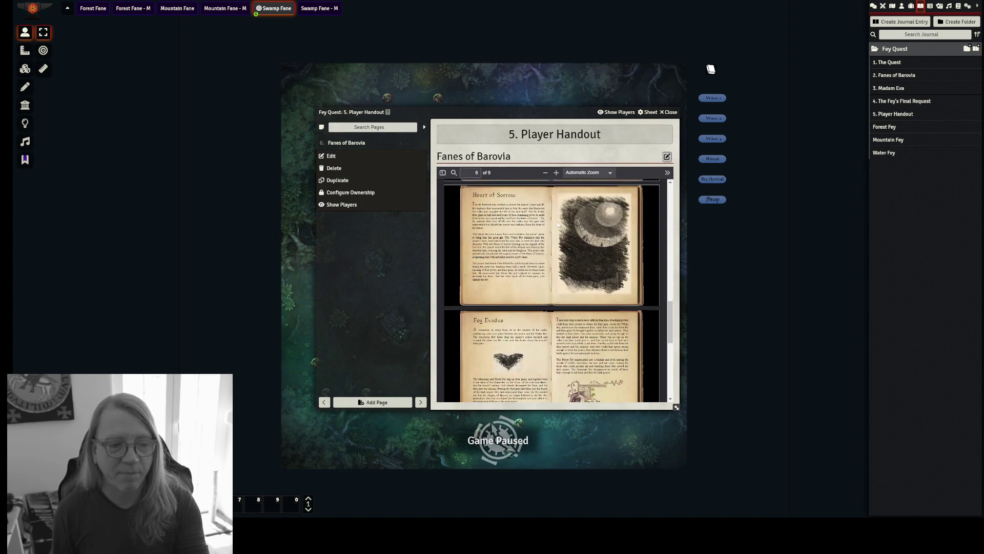
pyautogui.scroll(-6, 558, 222)
pyautogui.scroll(4, 558, 221)
pyautogui.scroll(3, 558, 220)
pyautogui.click(668, 112)
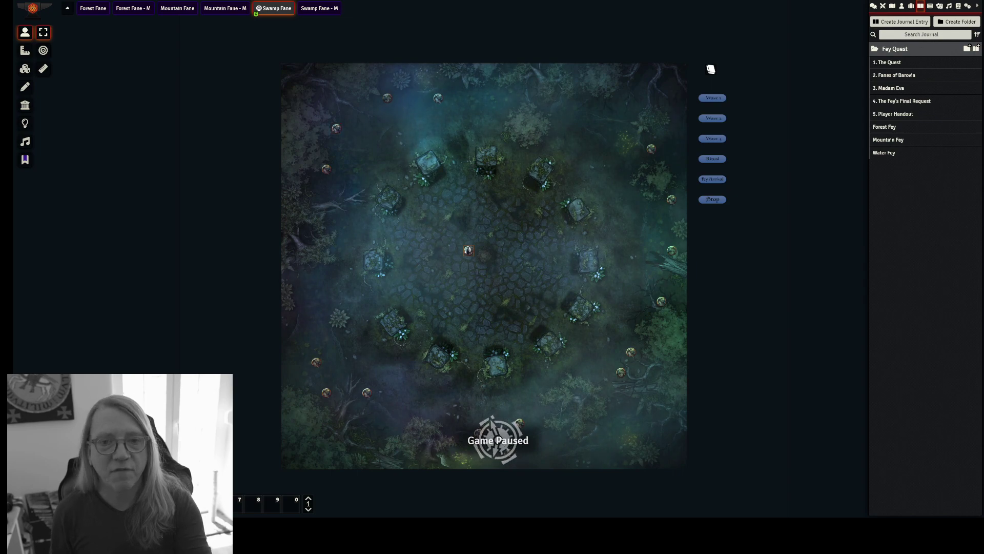
# Step: View 1. The Quest and the Fane Circles, Fey Gems and Gem Location Clues pages of the 2. Fanes of Barovia journal
pyautogui.click(886, 63)
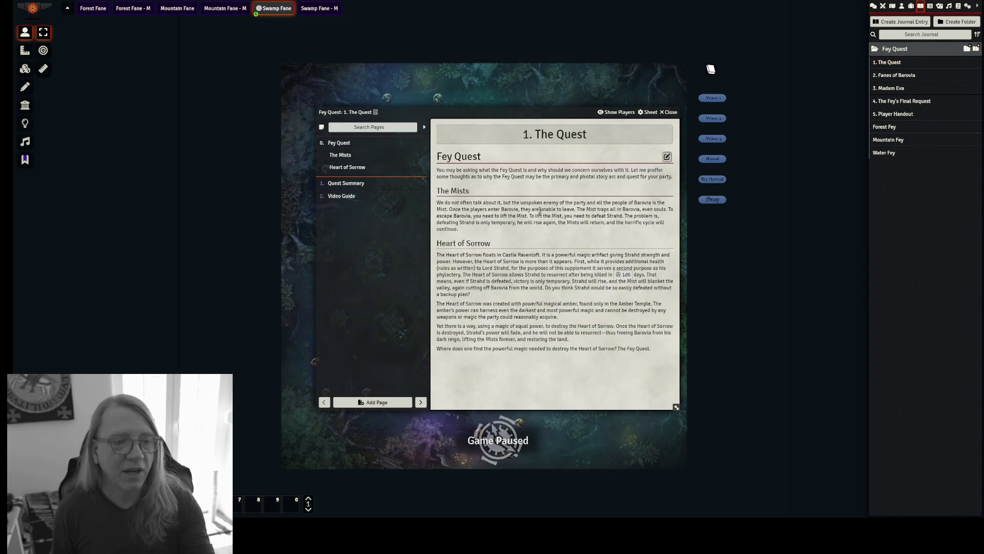
pyautogui.click(895, 76)
pyautogui.moveTo(511, 212)
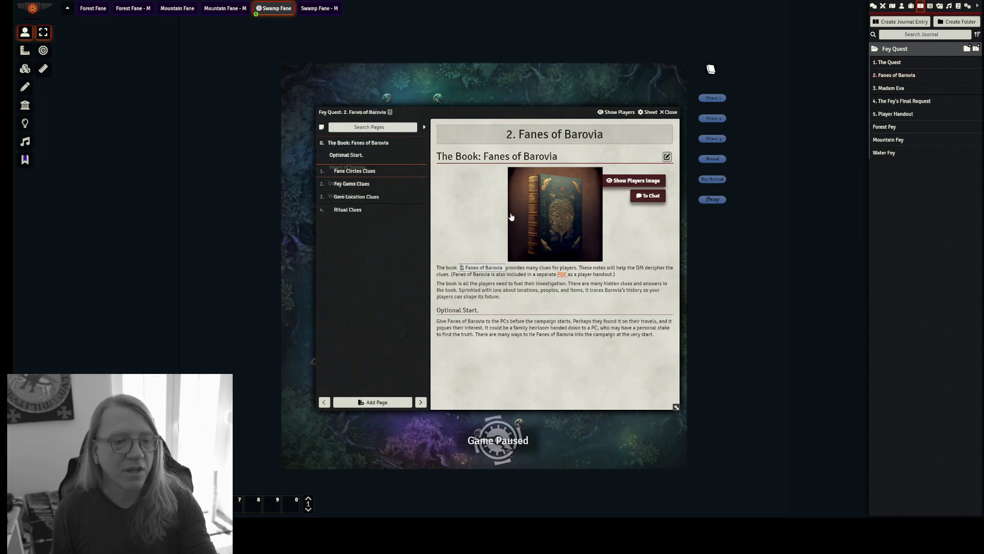
pyautogui.click(362, 174)
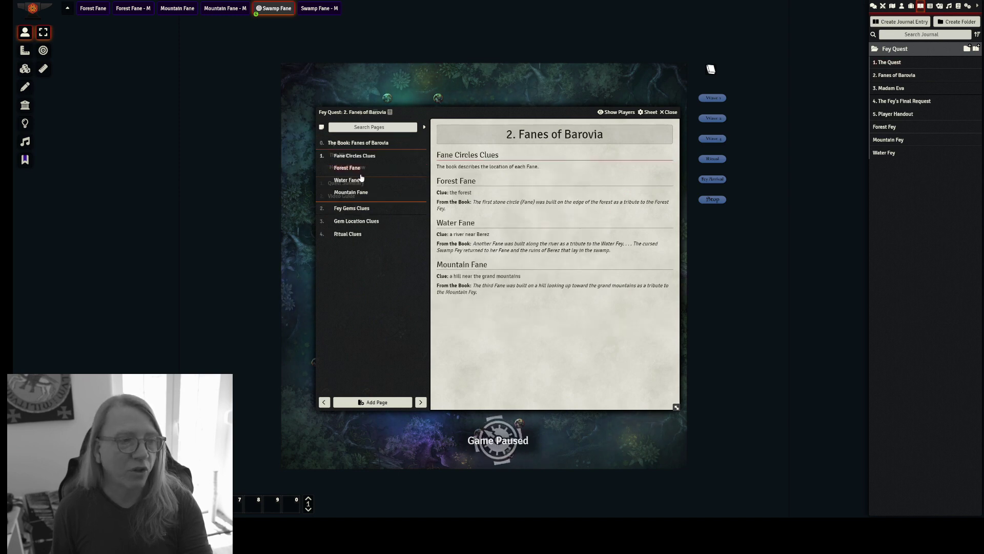
pyautogui.click(350, 209)
pyautogui.click(351, 221)
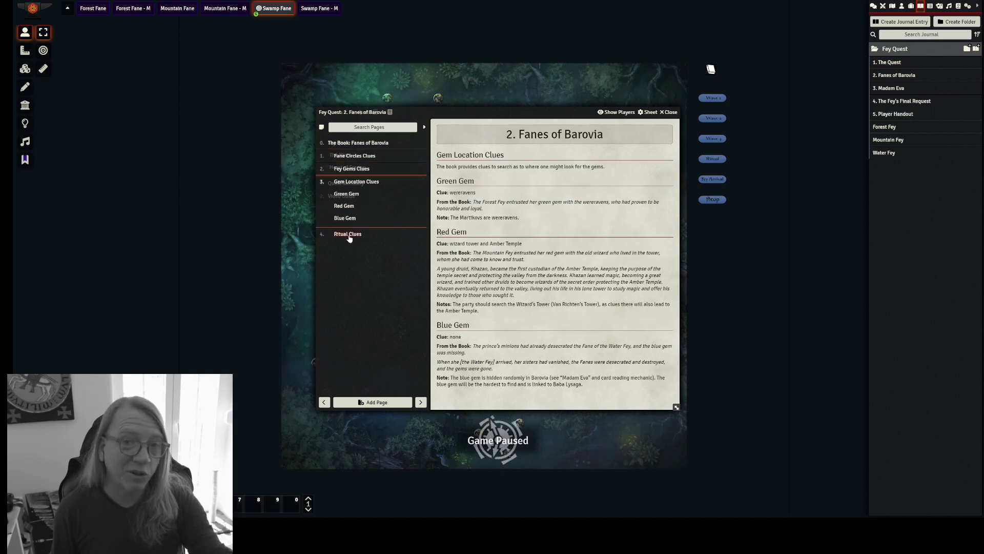
# Step: Read the Broken Heart page and Fey Speech in the 4. The Fey's Final Request journal, and close all open journals
pyautogui.click(896, 104)
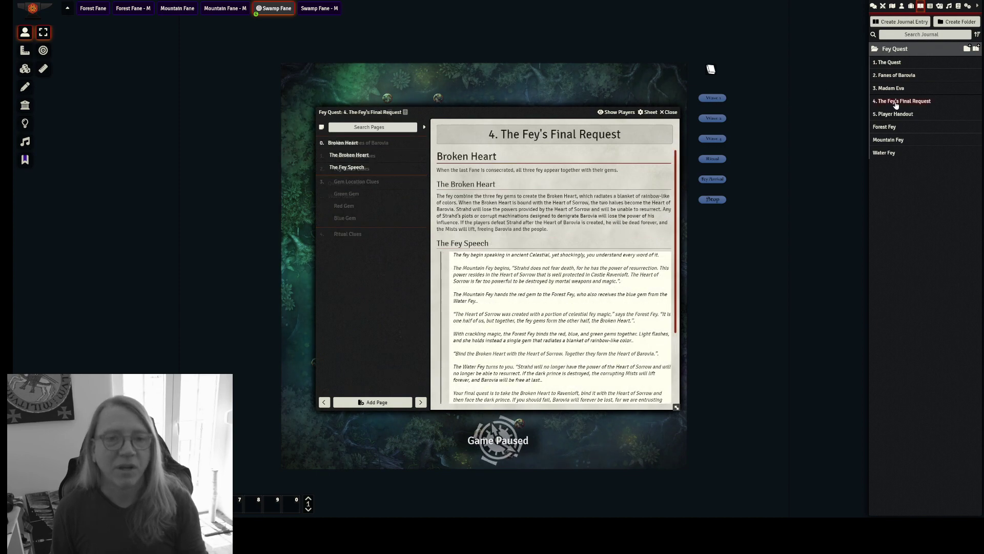
pyautogui.scroll(-3, 550, 190)
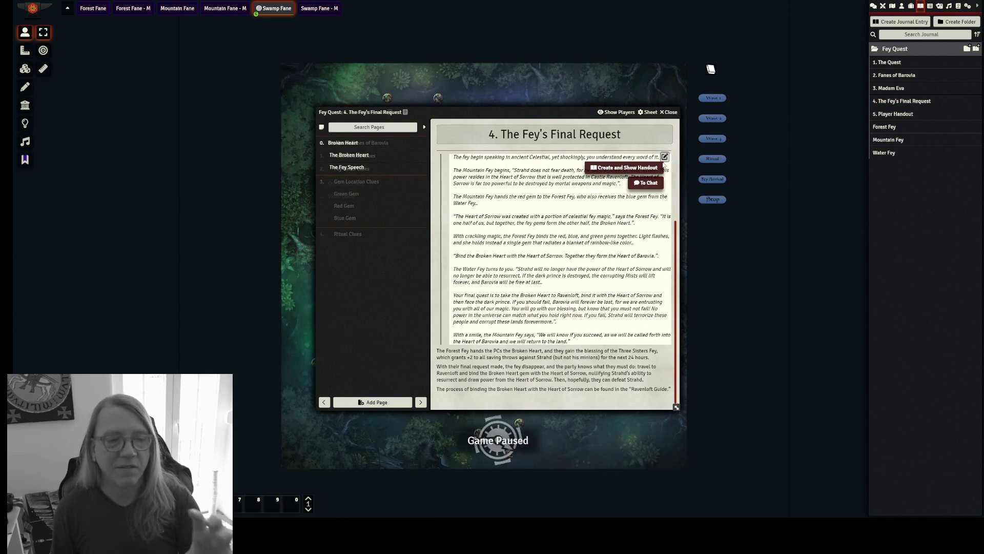
pyautogui.click(669, 112)
pyautogui.click(670, 112)
pyautogui.click(669, 112)
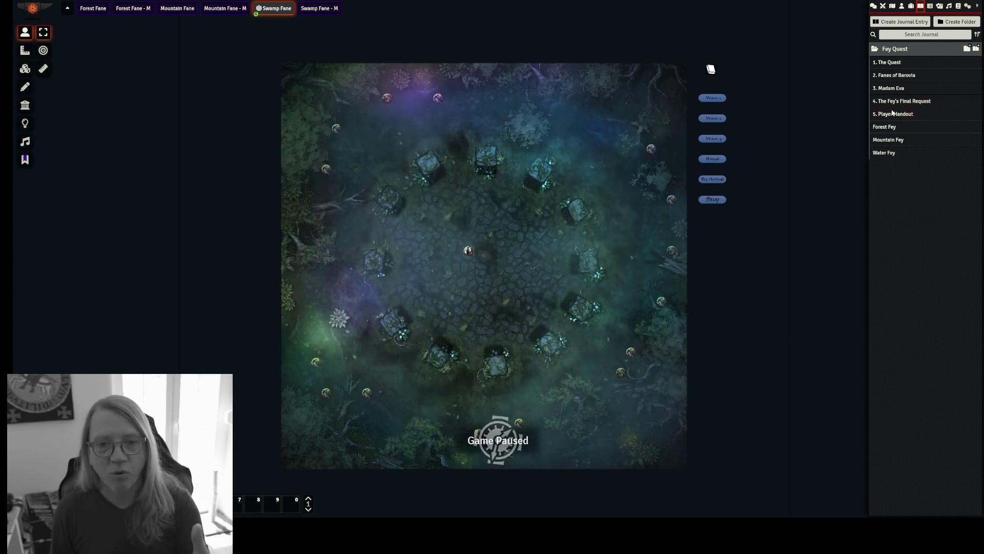
# Step: Look over the Green Gem and Forest Fey Appears pages of the Forest Fey journal and close it
pyautogui.click(884, 126)
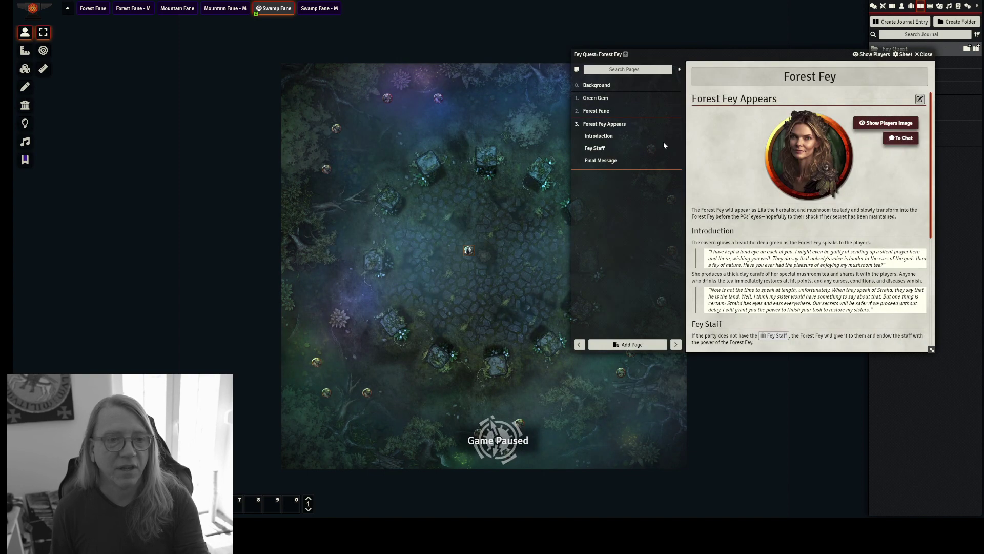
pyautogui.click(594, 111)
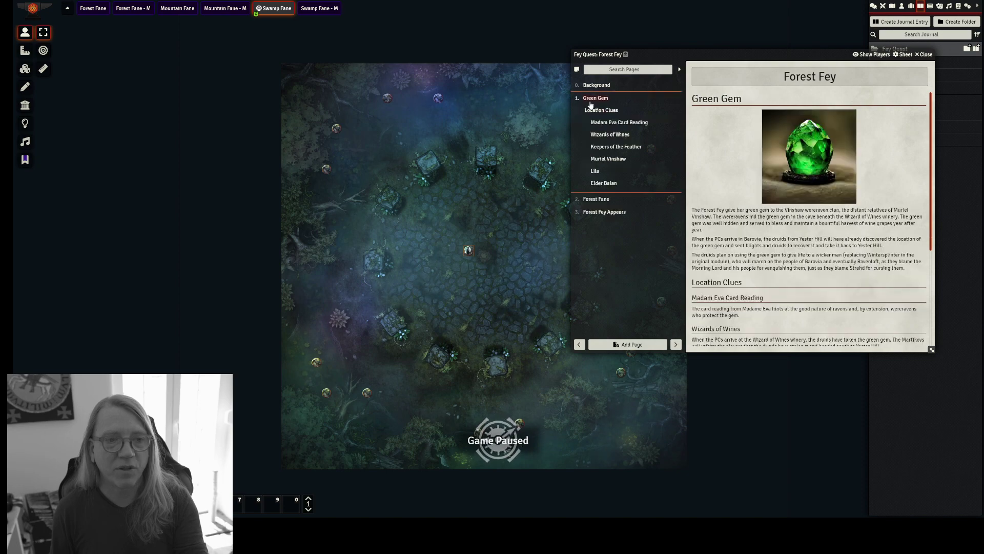
pyautogui.click(593, 200)
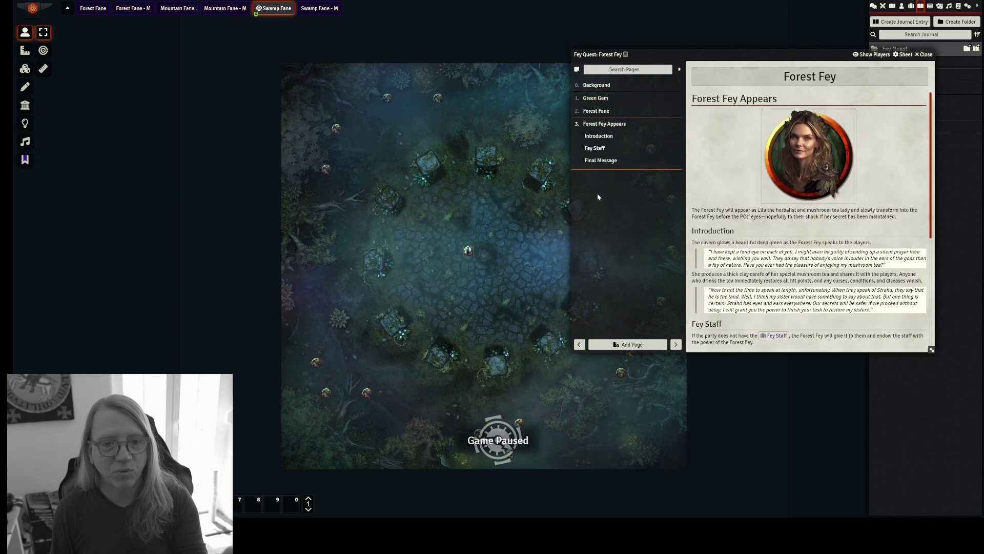
pyautogui.scroll(-3, 816, 119)
pyautogui.click(925, 54)
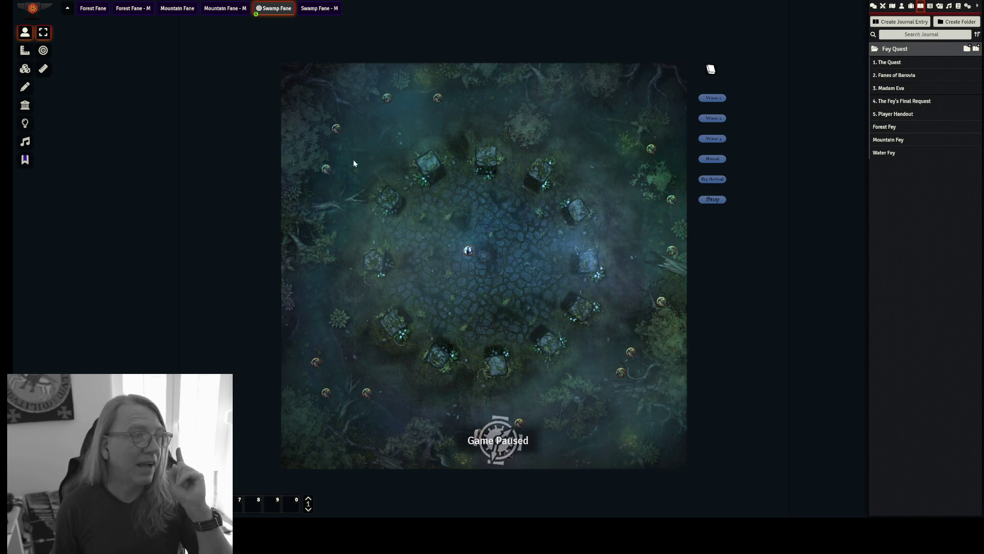
# Step: View the Forest Fane - M, Mountain Fane - M and Swamp Fane - M scenes one after another
pyautogui.click(134, 10)
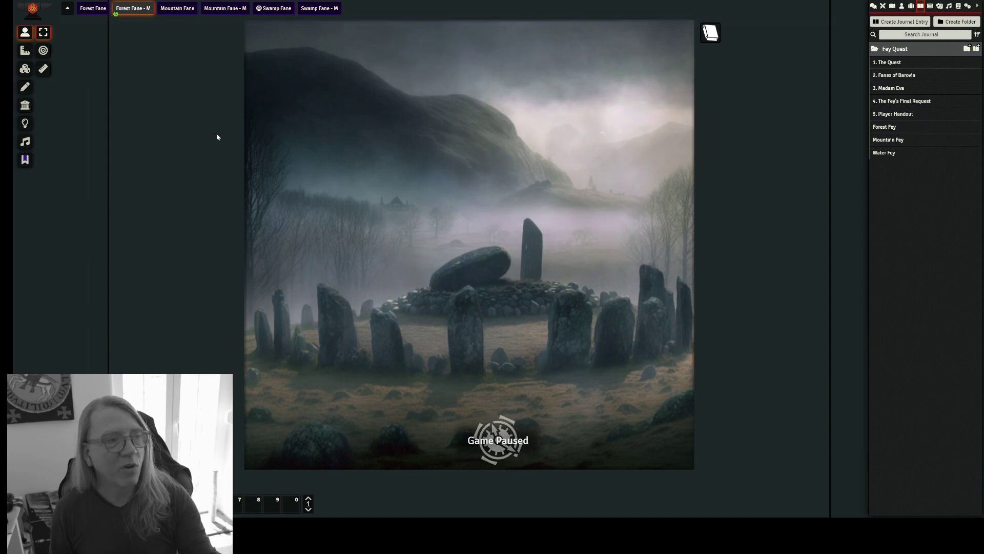
pyautogui.click(232, 8)
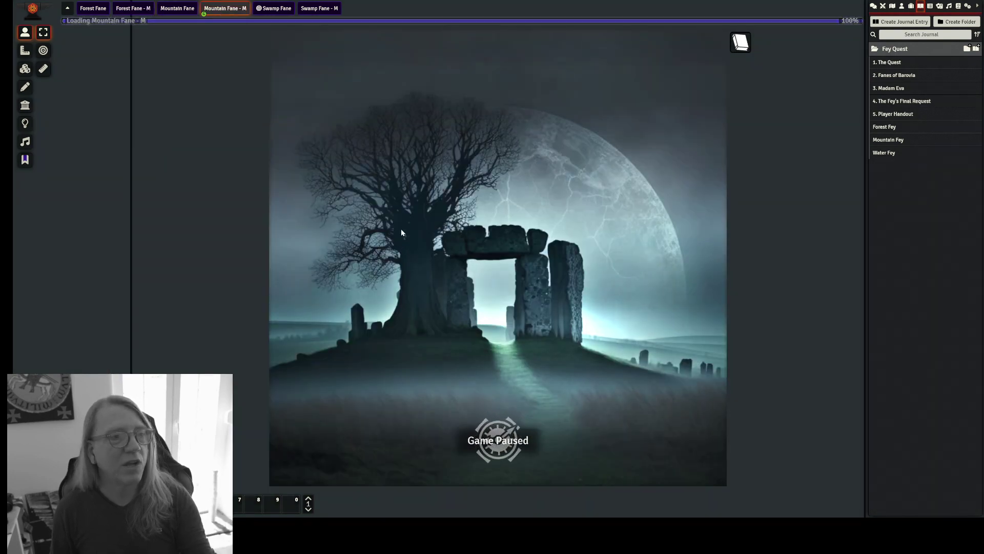
pyautogui.click(314, 8)
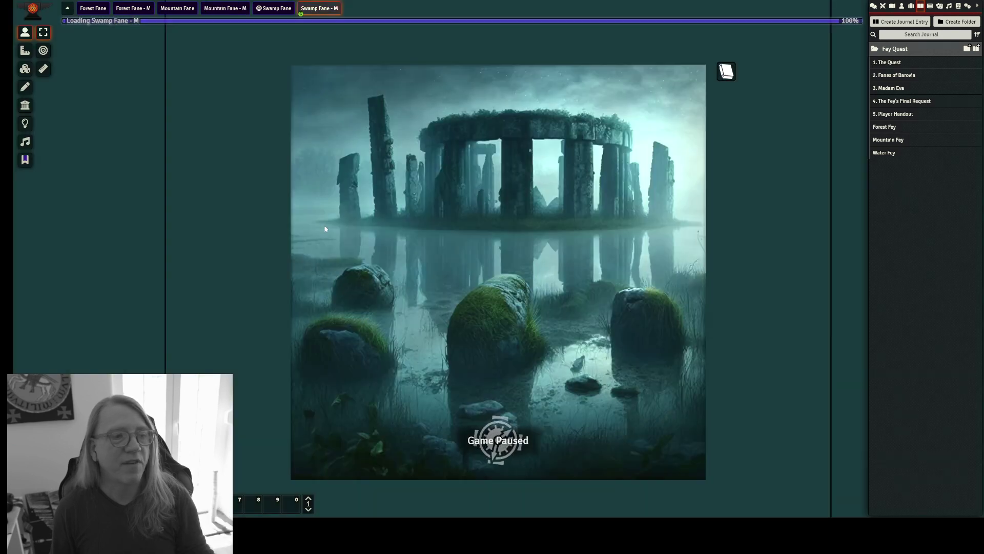